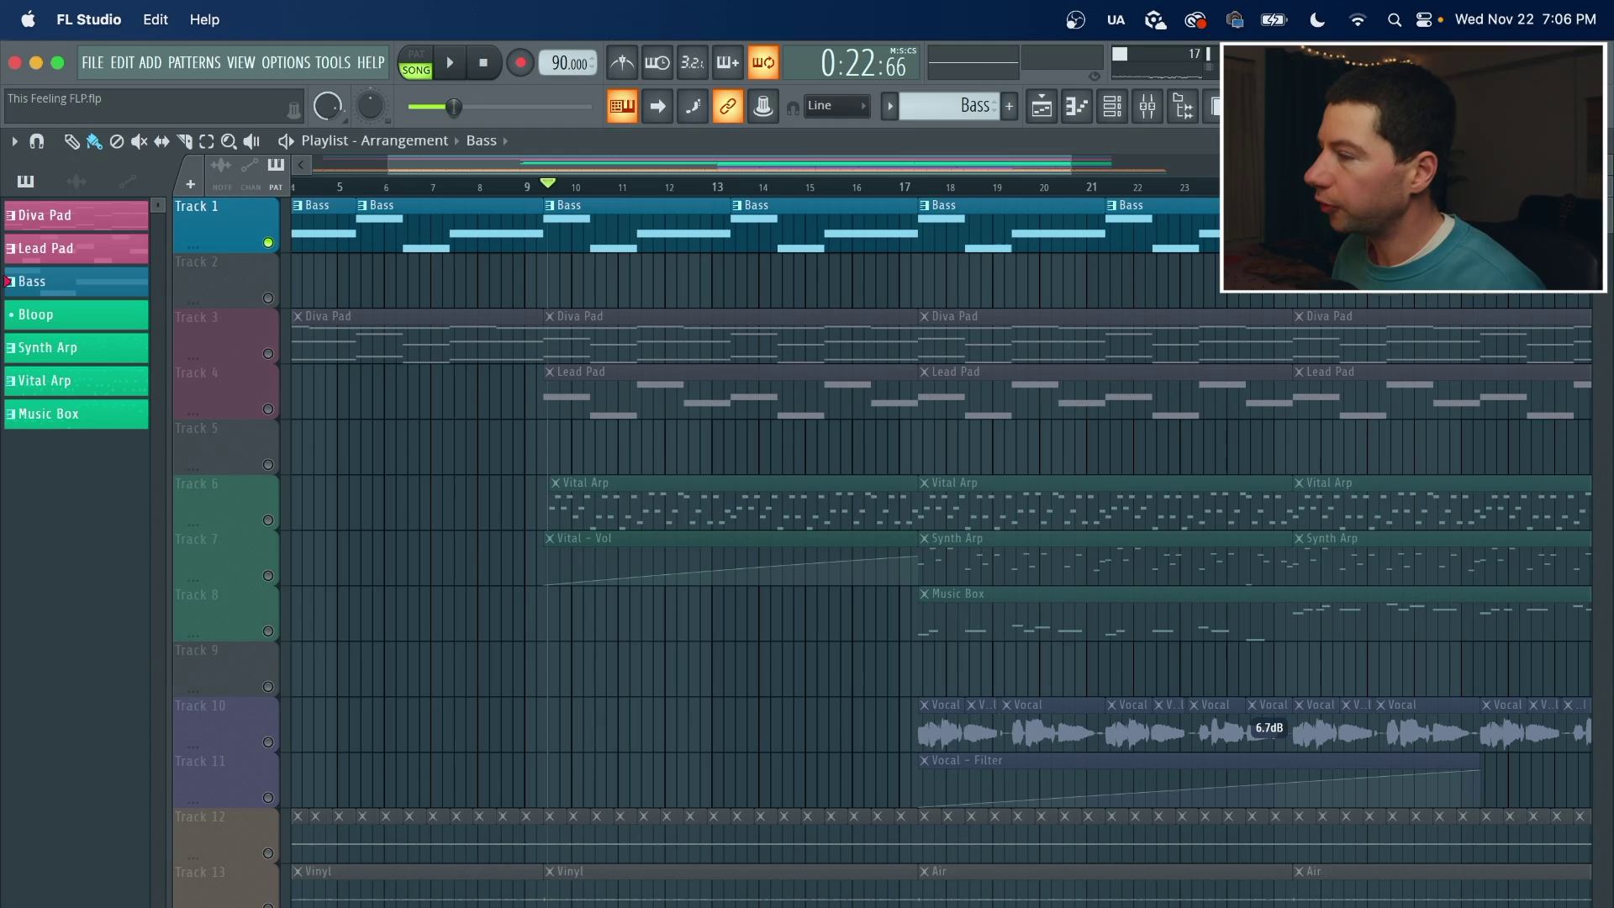
Step: Open the Reese Bass channel and examine its 3x Osc oscillator settings and volume envelope
key(F6)
drag(825, 659, 783, 374)
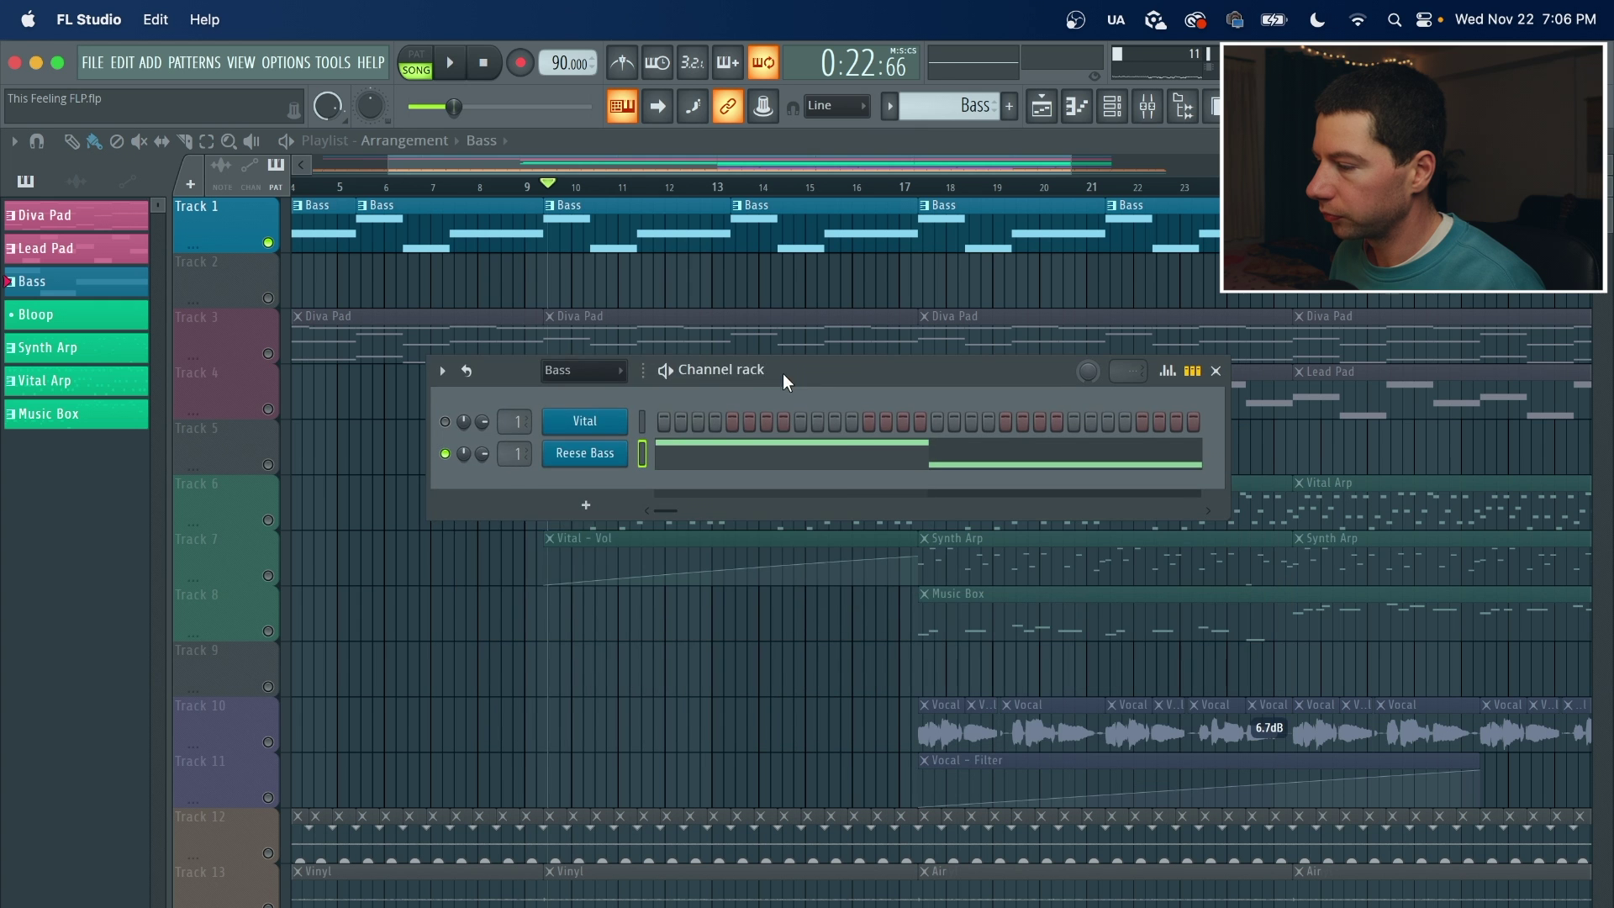
click(603, 458)
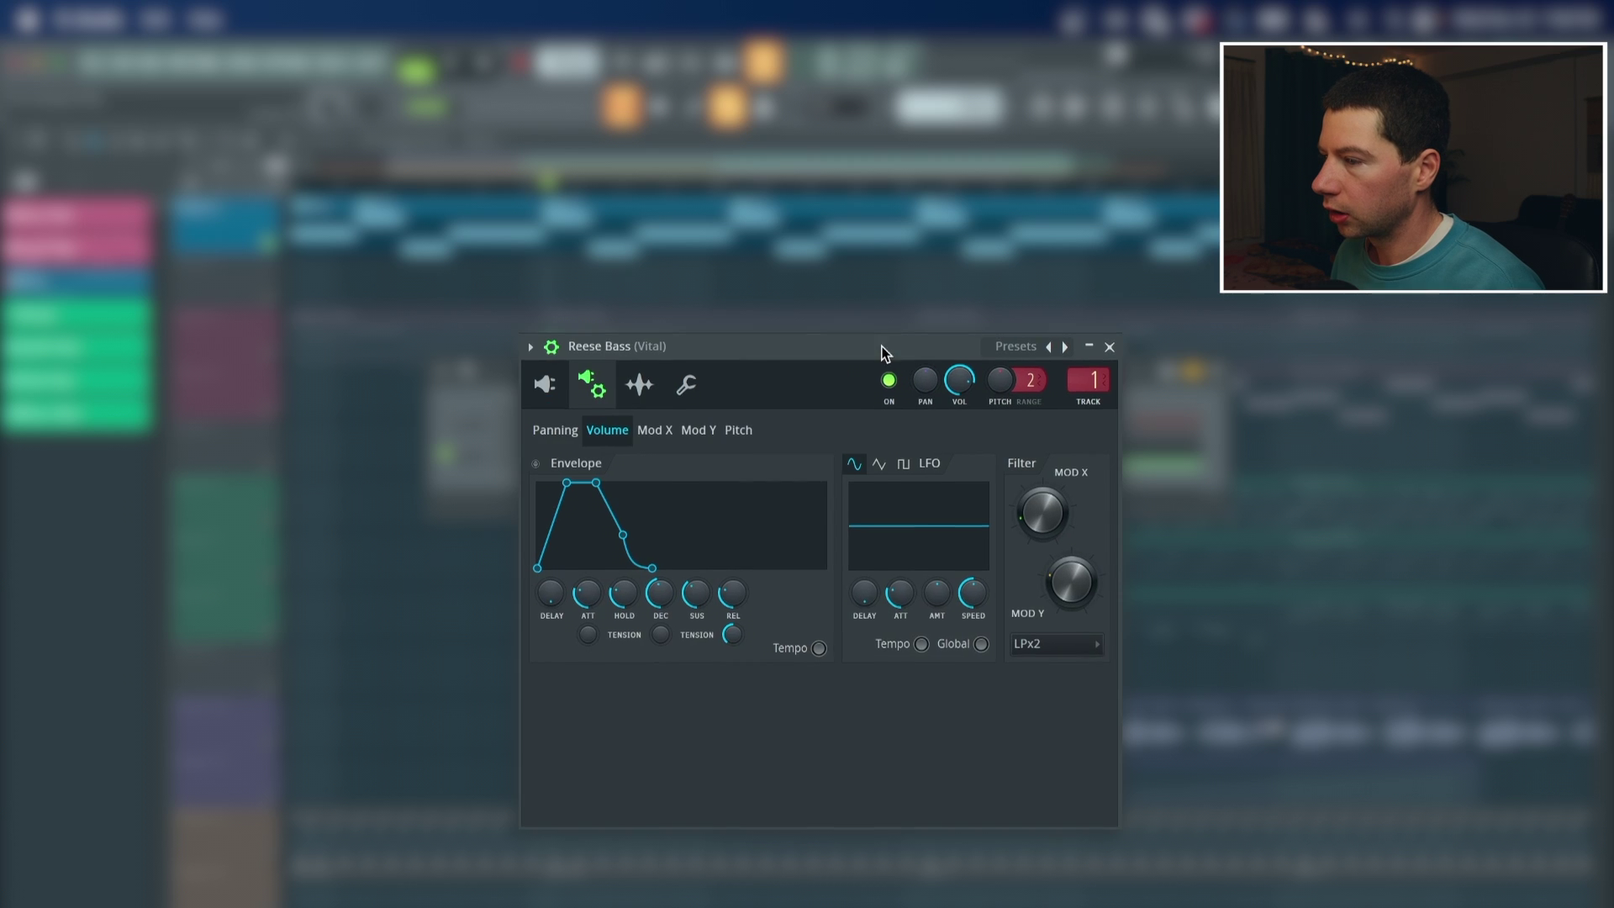
click(273, 178)
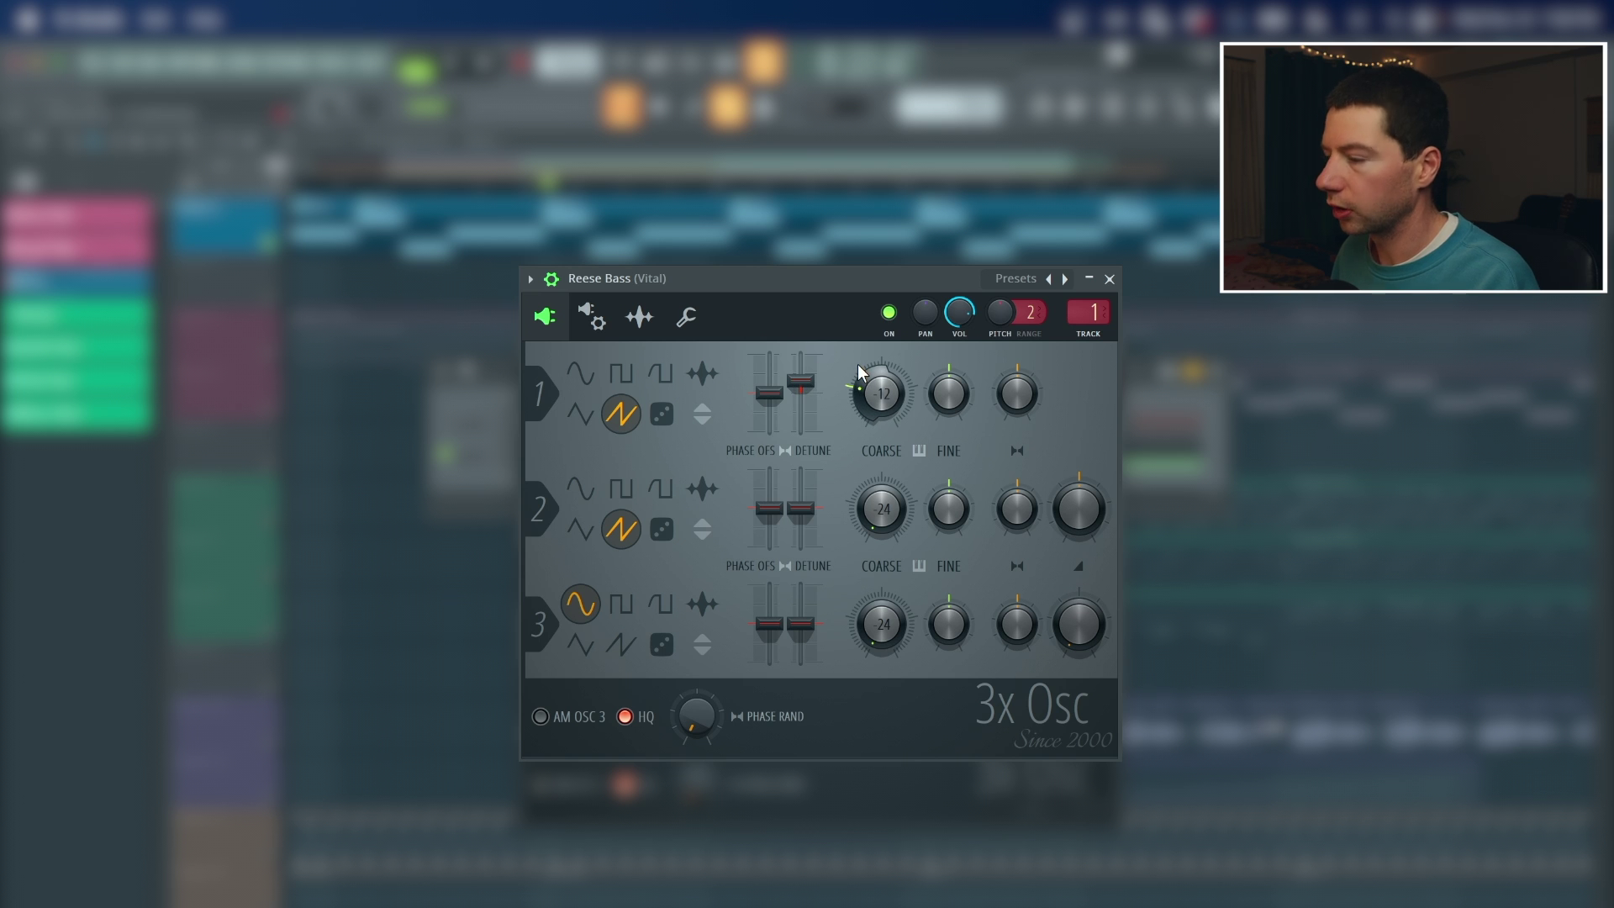
click(598, 321)
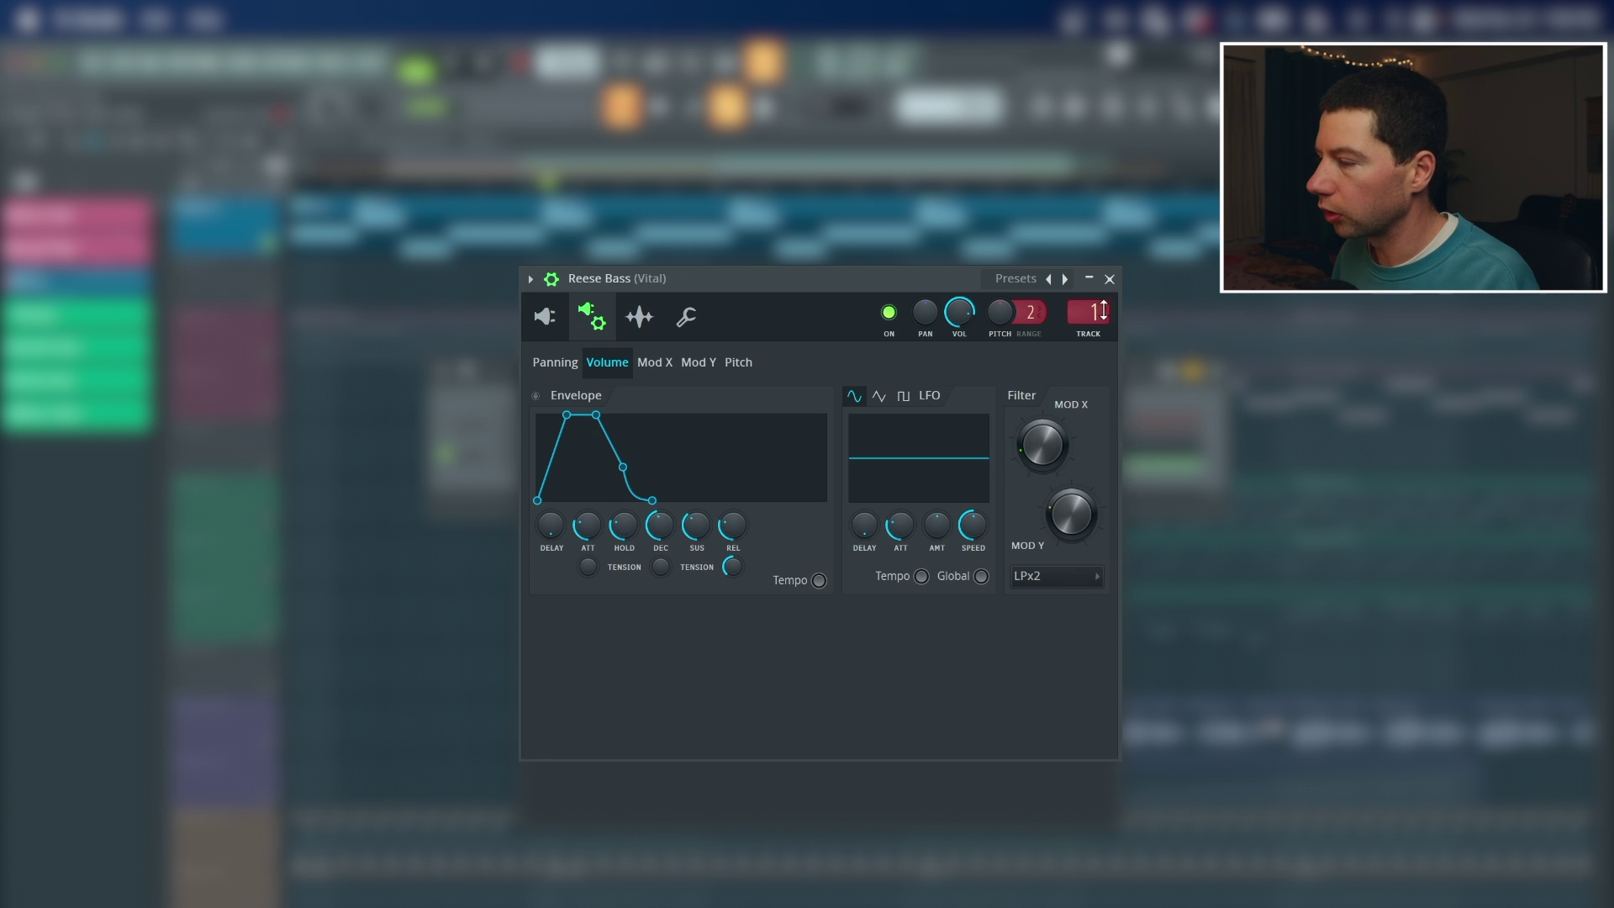
click(1109, 279)
Step: Open Fruity parametric EQ 2 on the Vital mixer track and play the bass to examine its filtering
click(1147, 105)
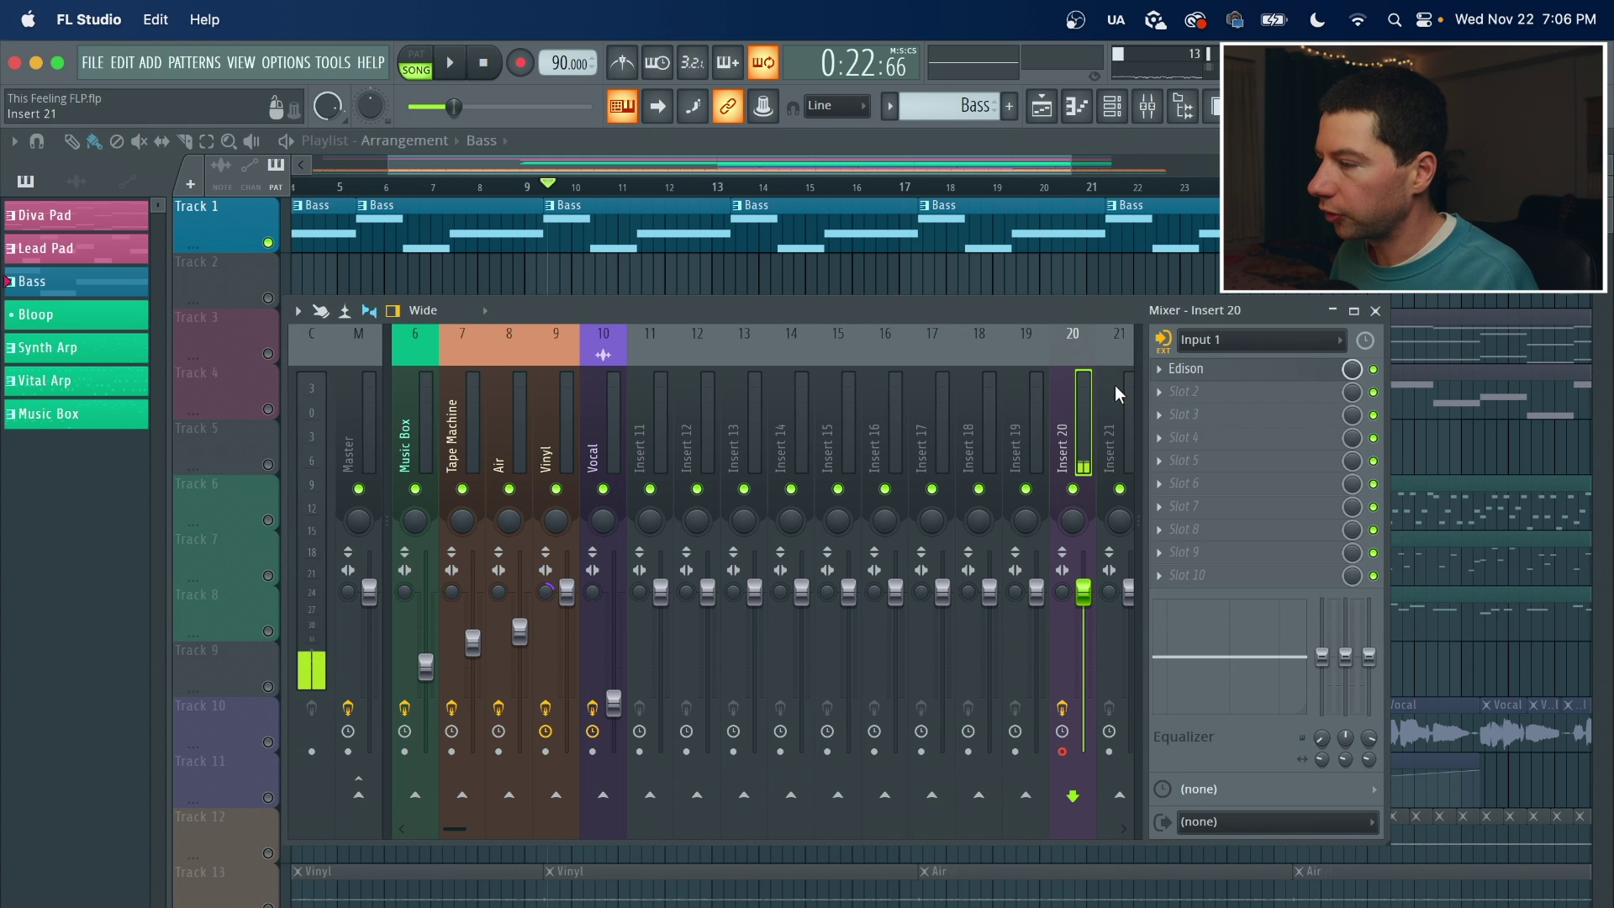
click(409, 445)
click(1284, 372)
key(space)
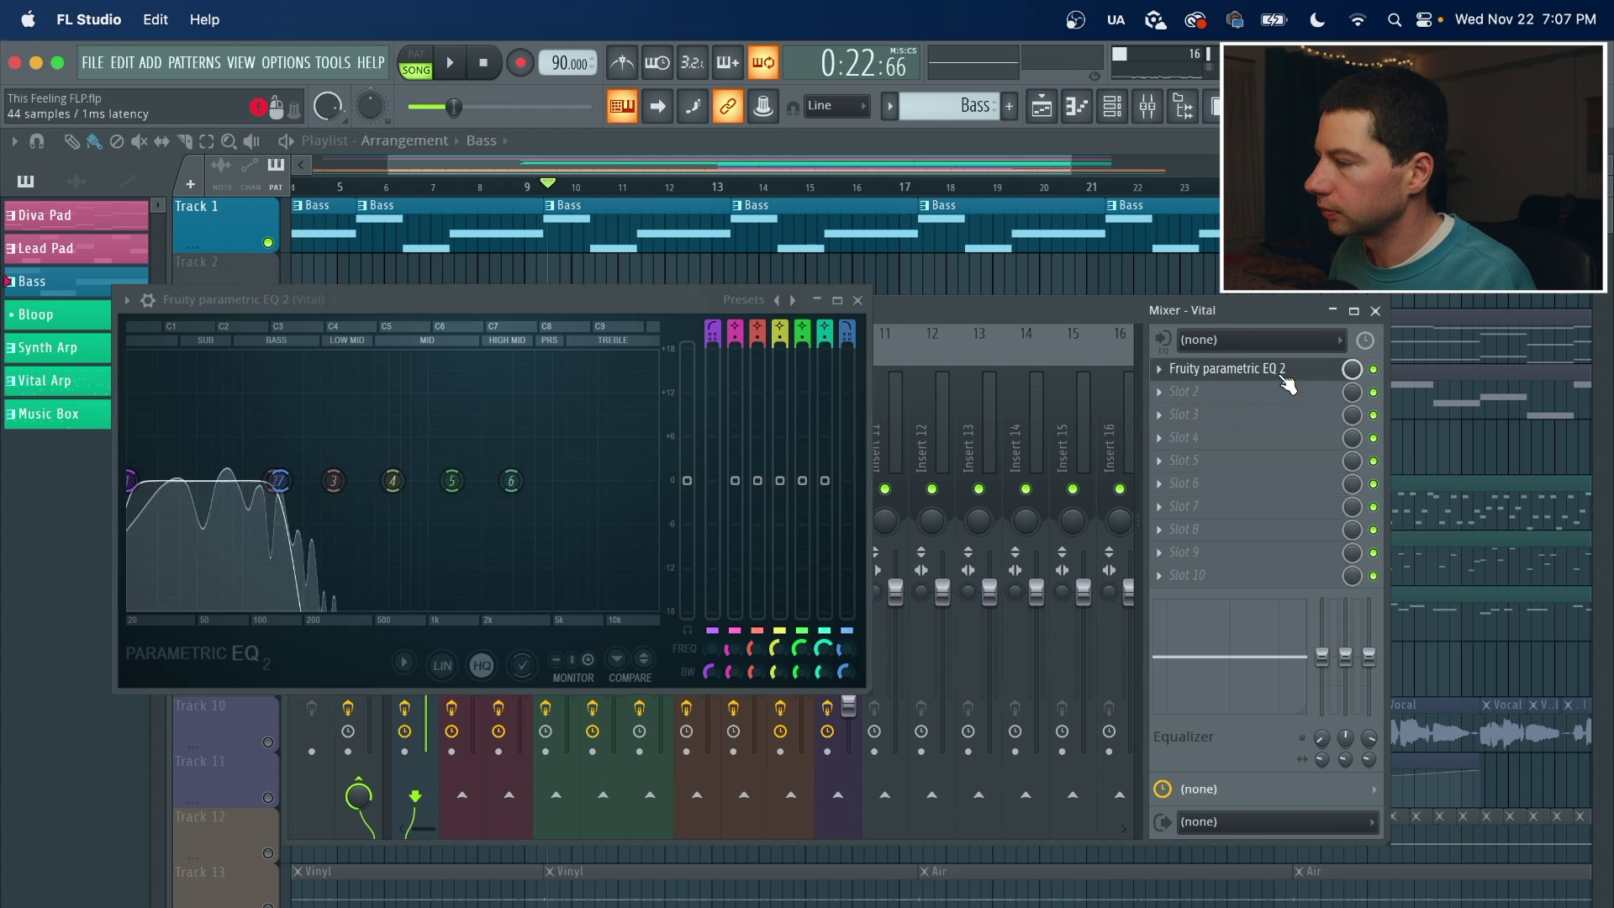
key(space)
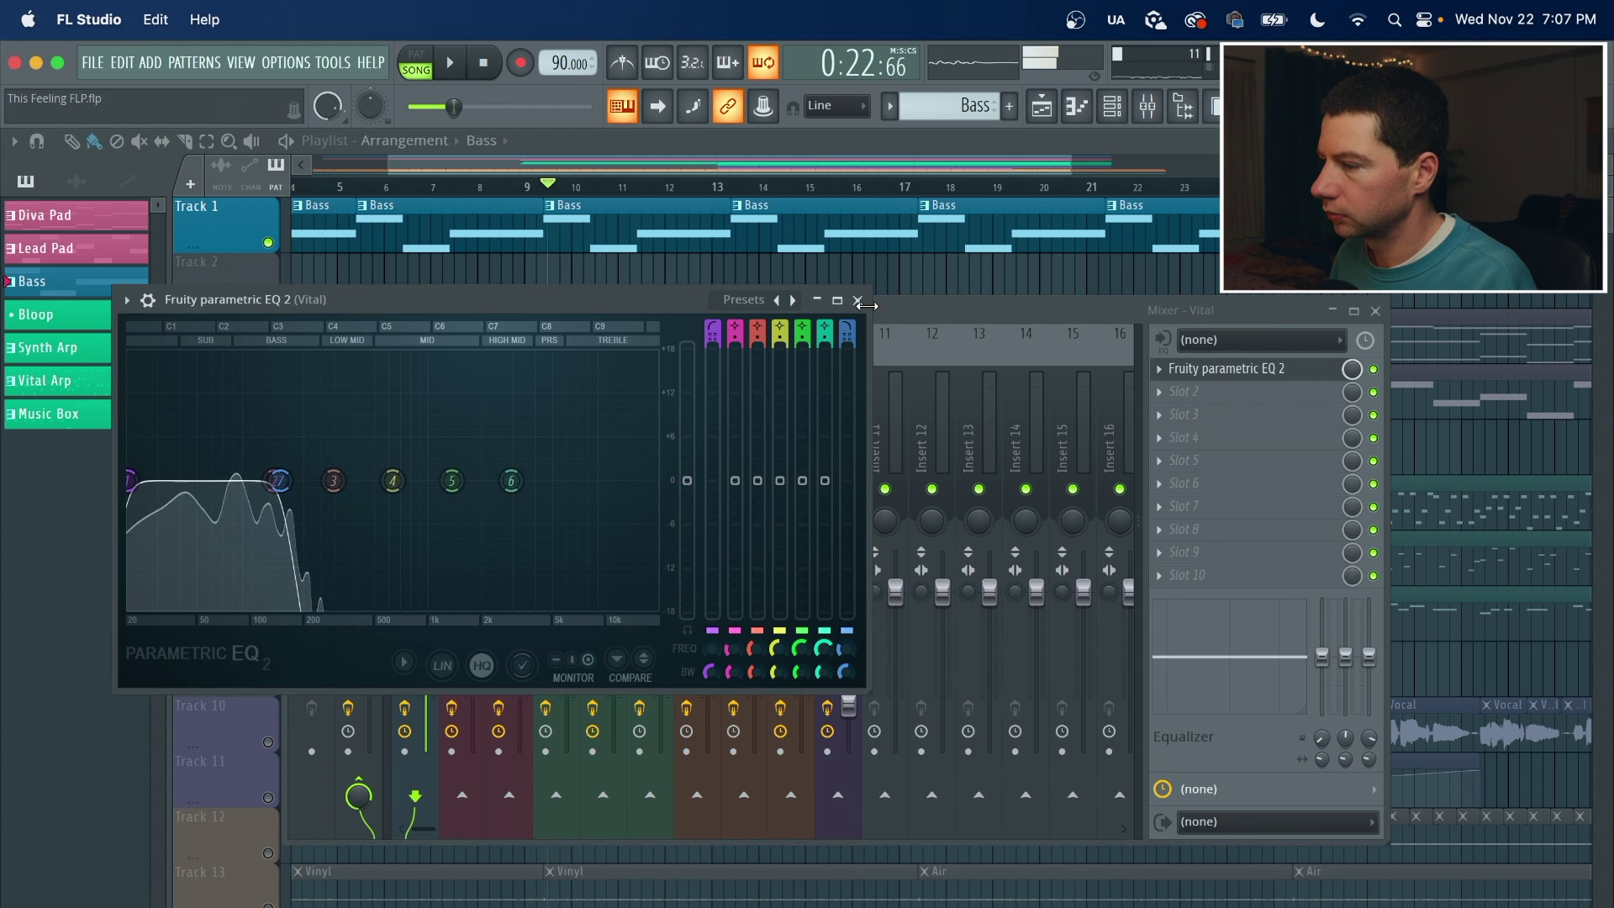
key(F5)
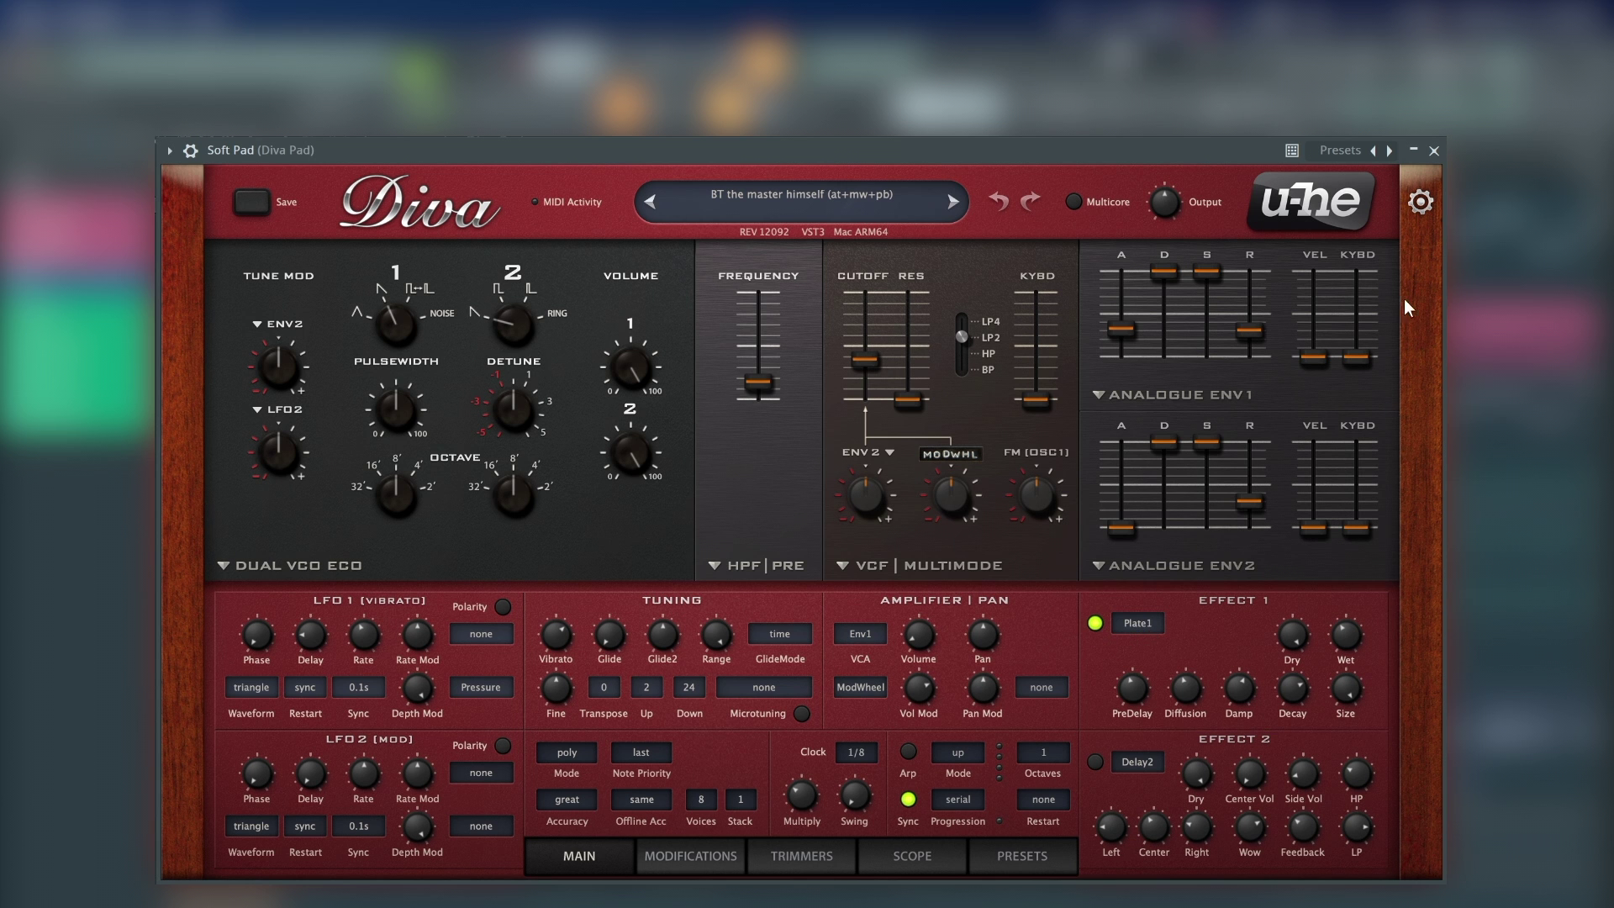
Step: Close the Diva synth and open CHOWTapeModel and Fruity parametric EQ 2 from the Diva Pad mixer track, placed side by side
click(1434, 151)
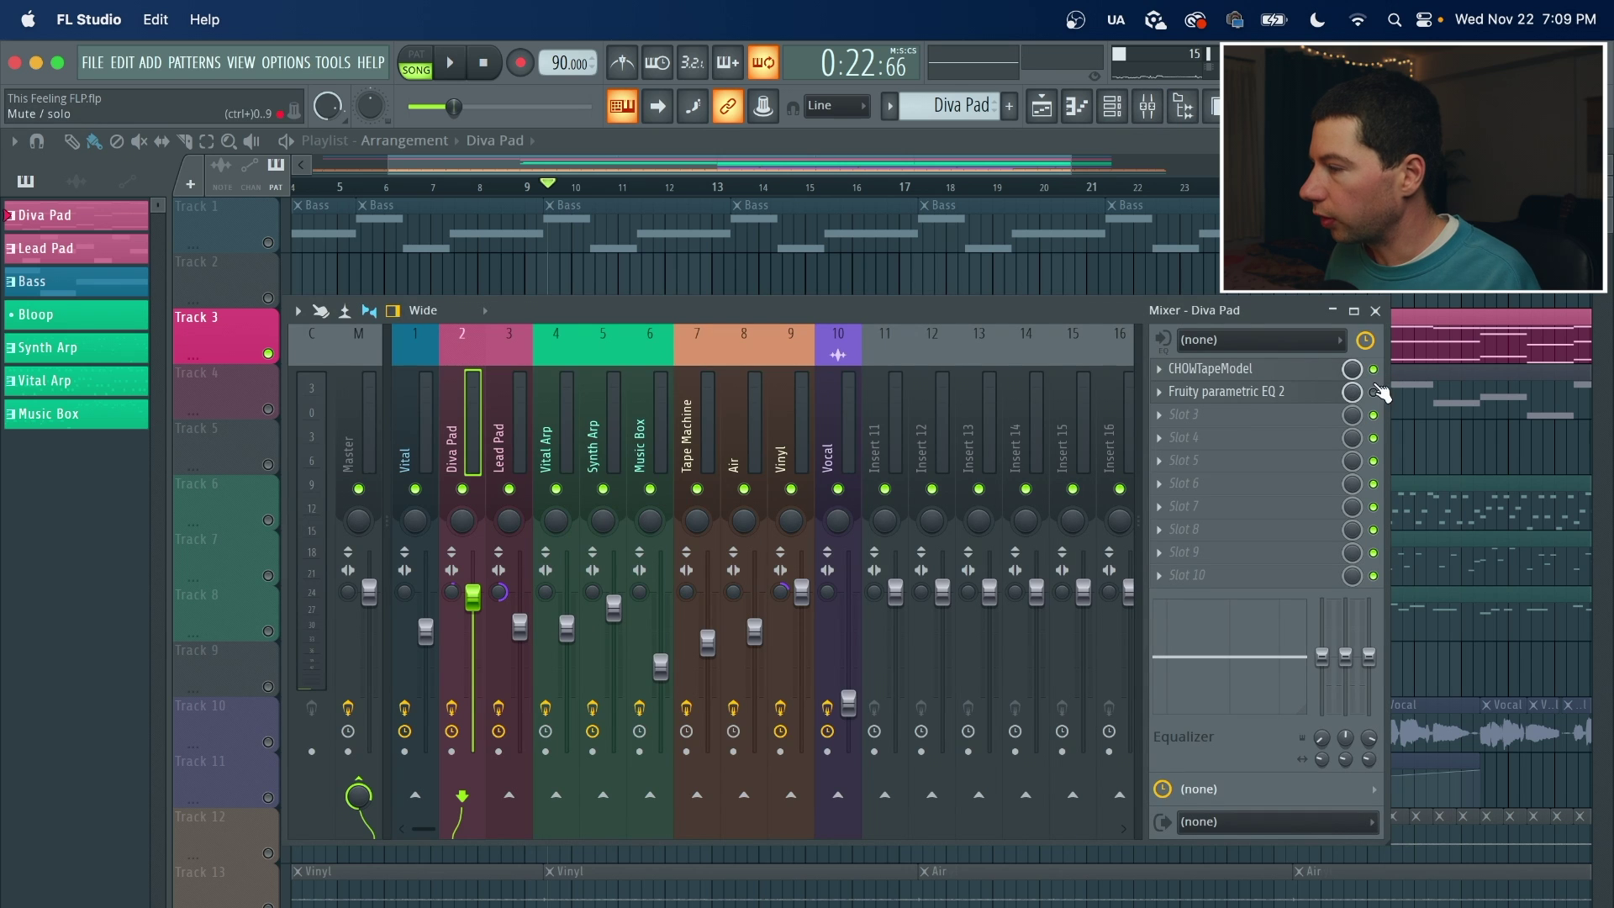
click(1286, 369)
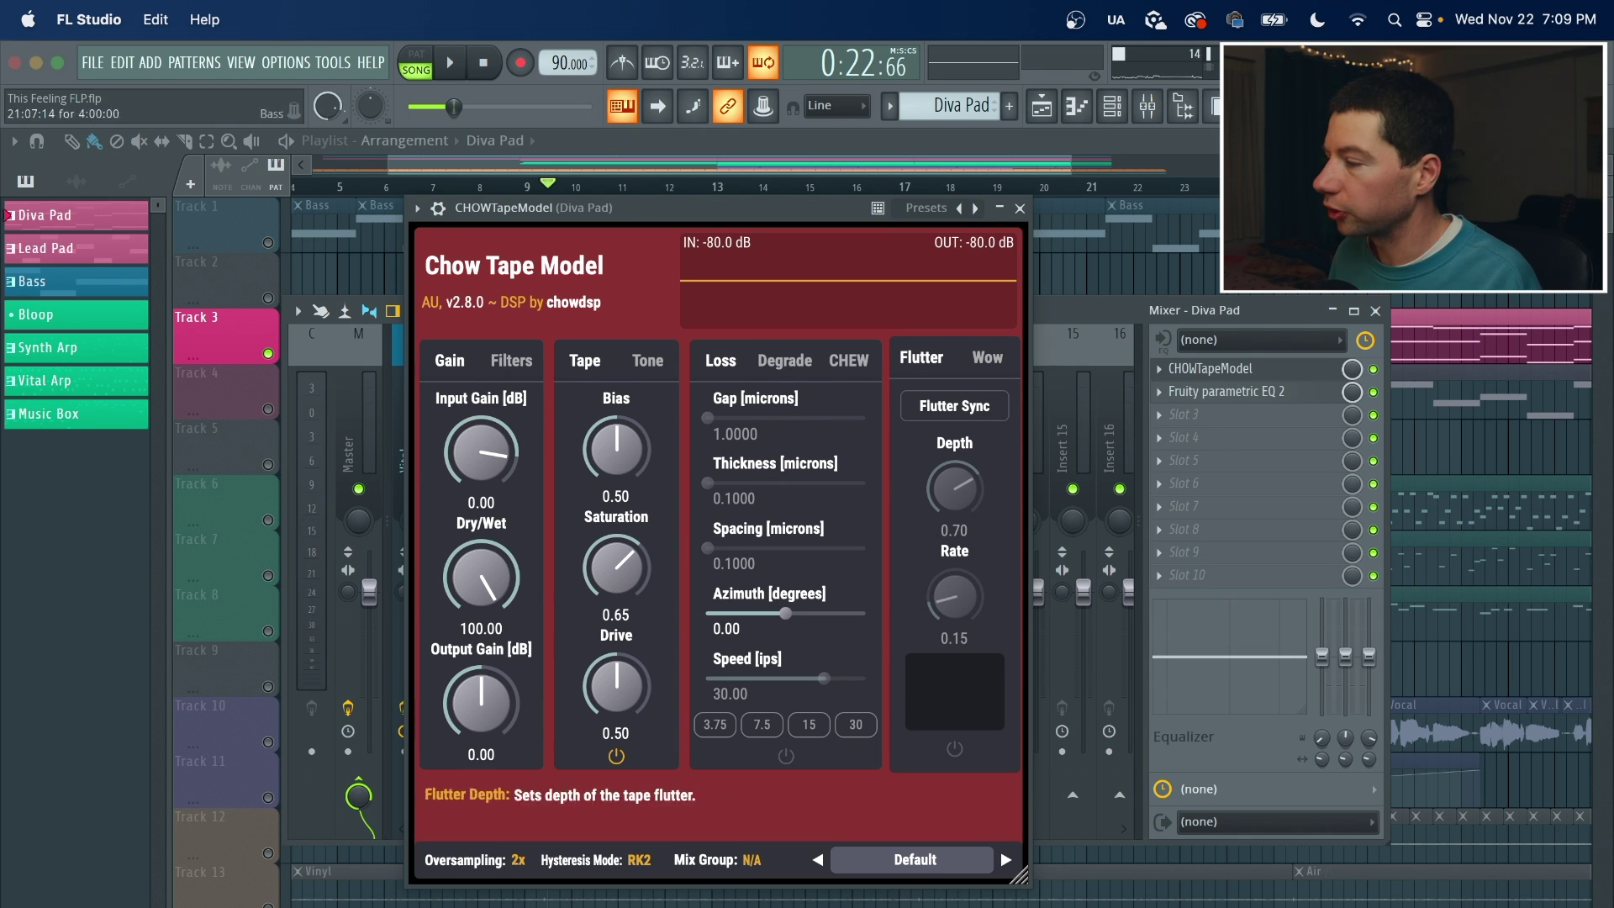
click(1226, 392)
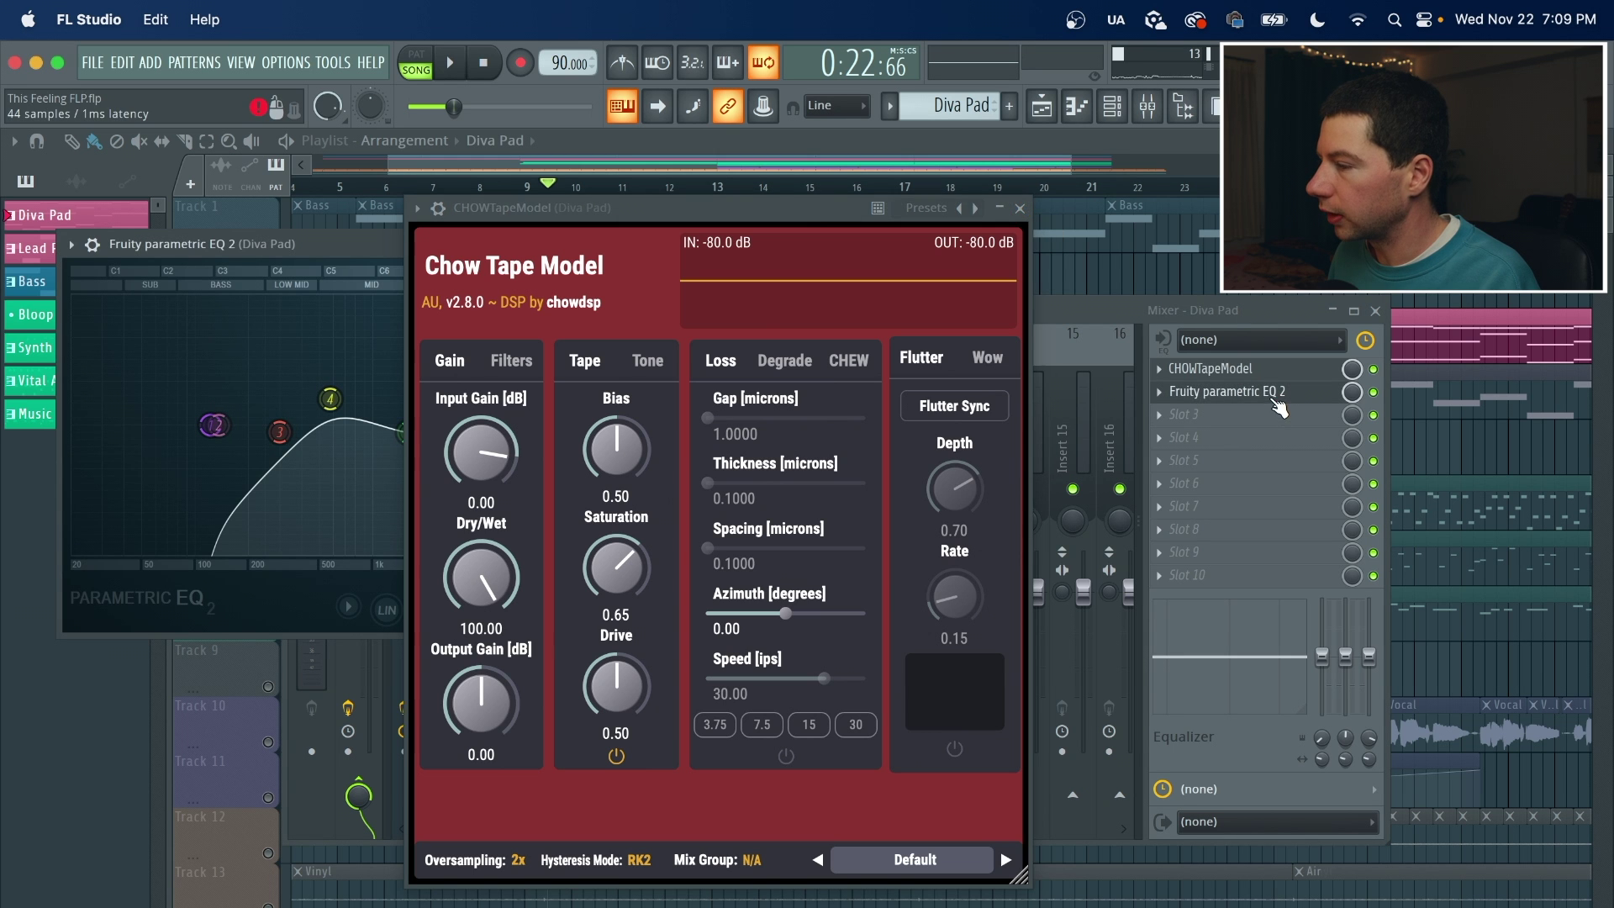
drag(799, 203, 1215, 200)
Step: Audition the Diva Pad with CHOWTapeModel bypassed and re-enabled, and close its effects and the mixer
key(space)
key(space)
click(1438, 203)
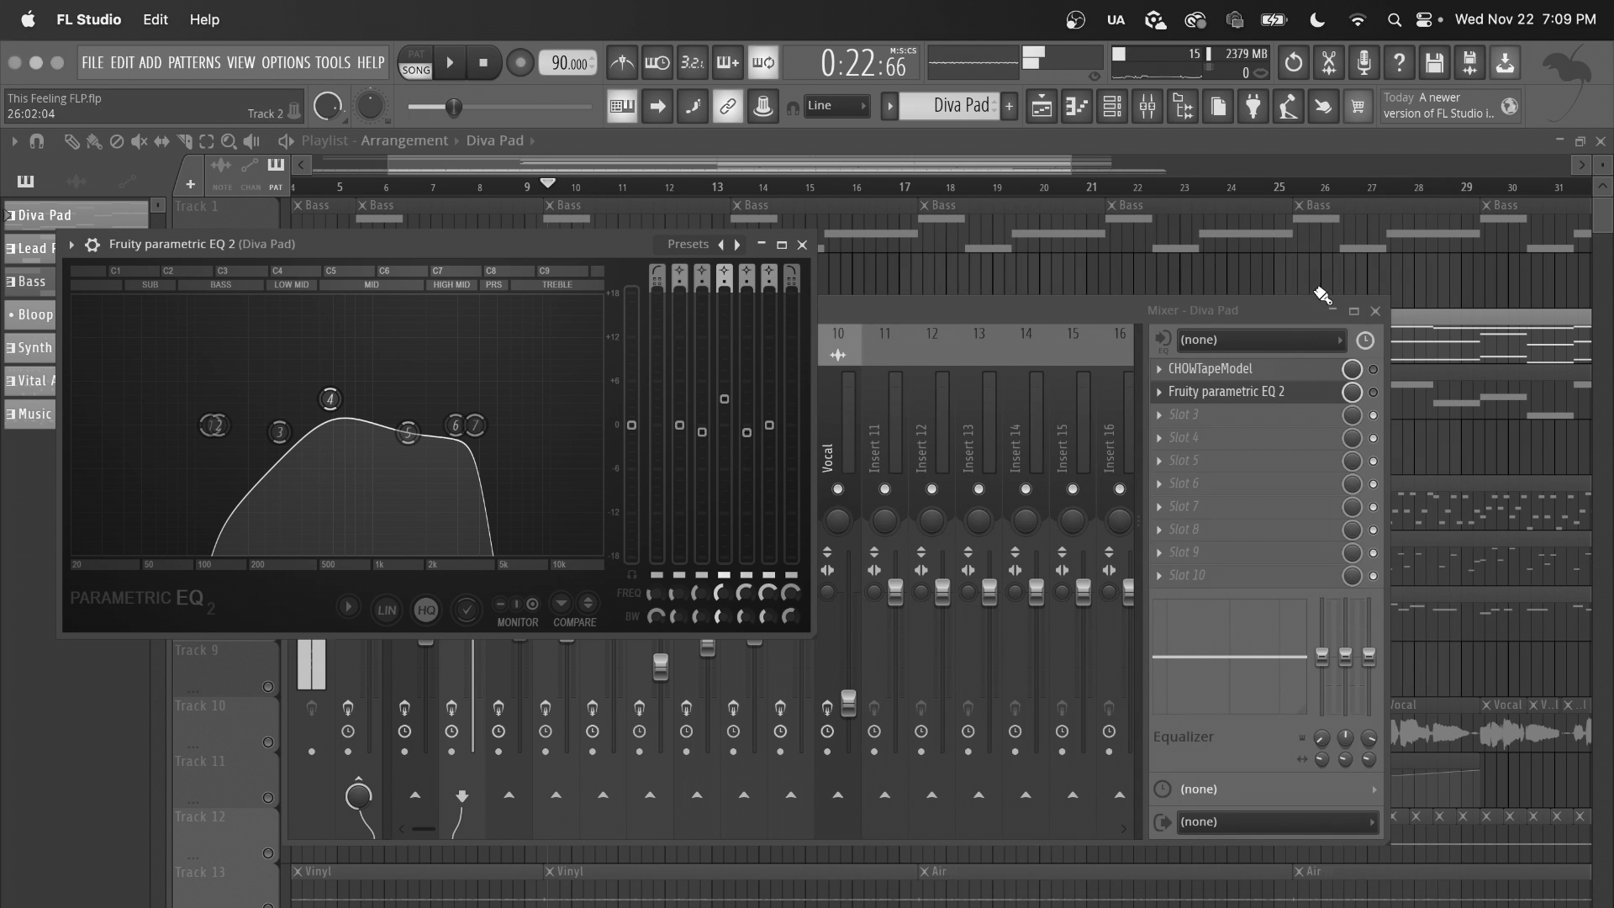
click(1373, 370)
key(space)
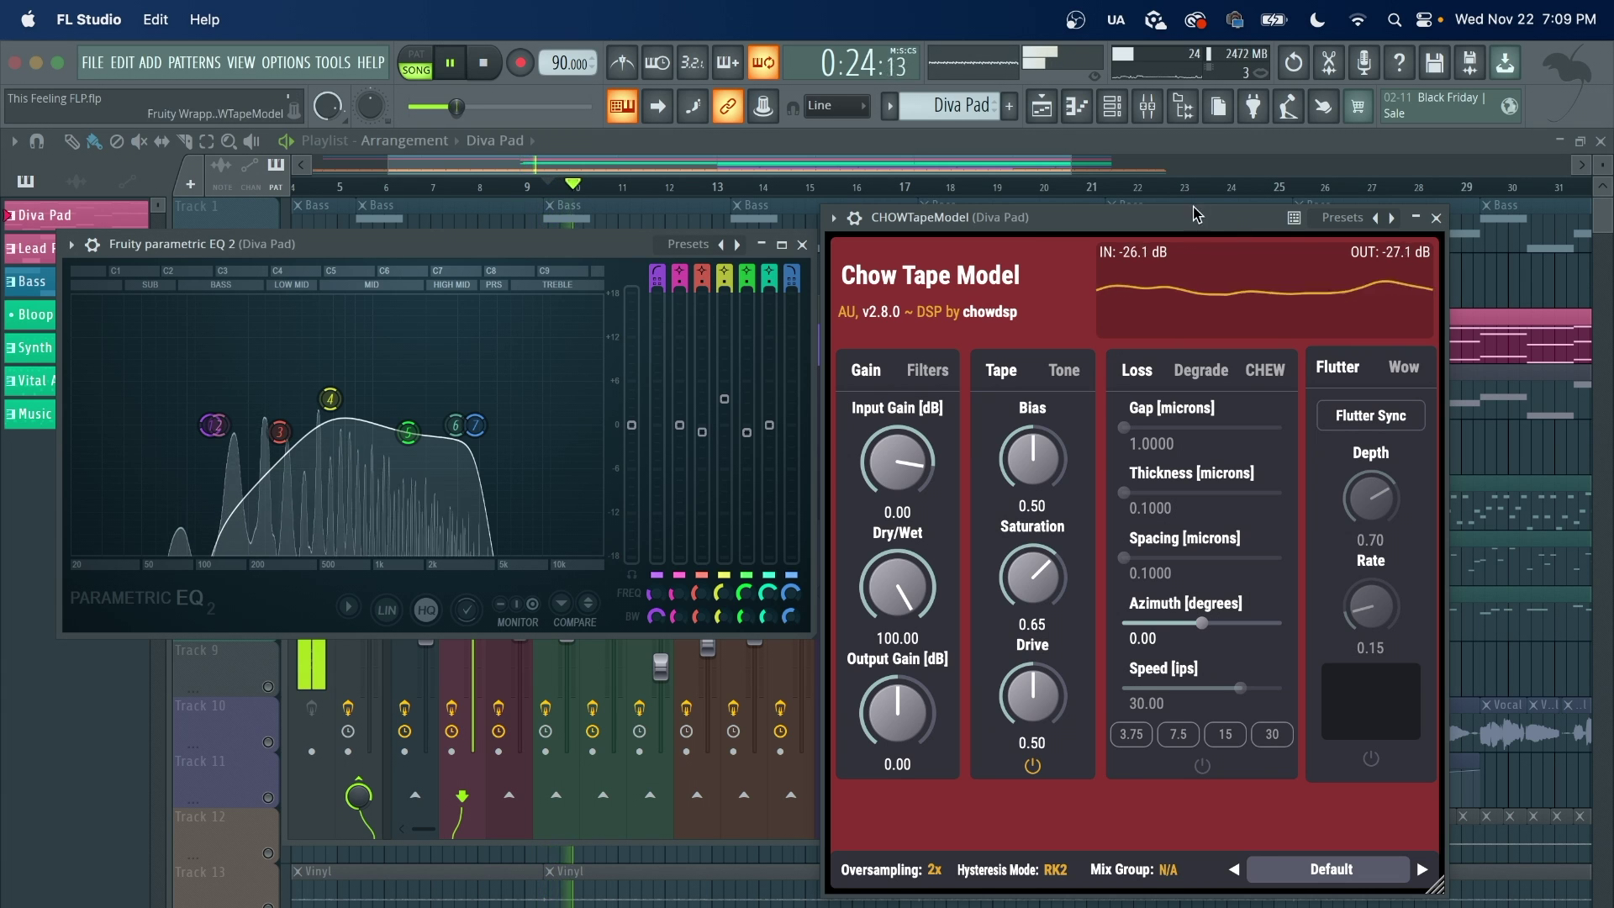
key(space)
key(Escape)
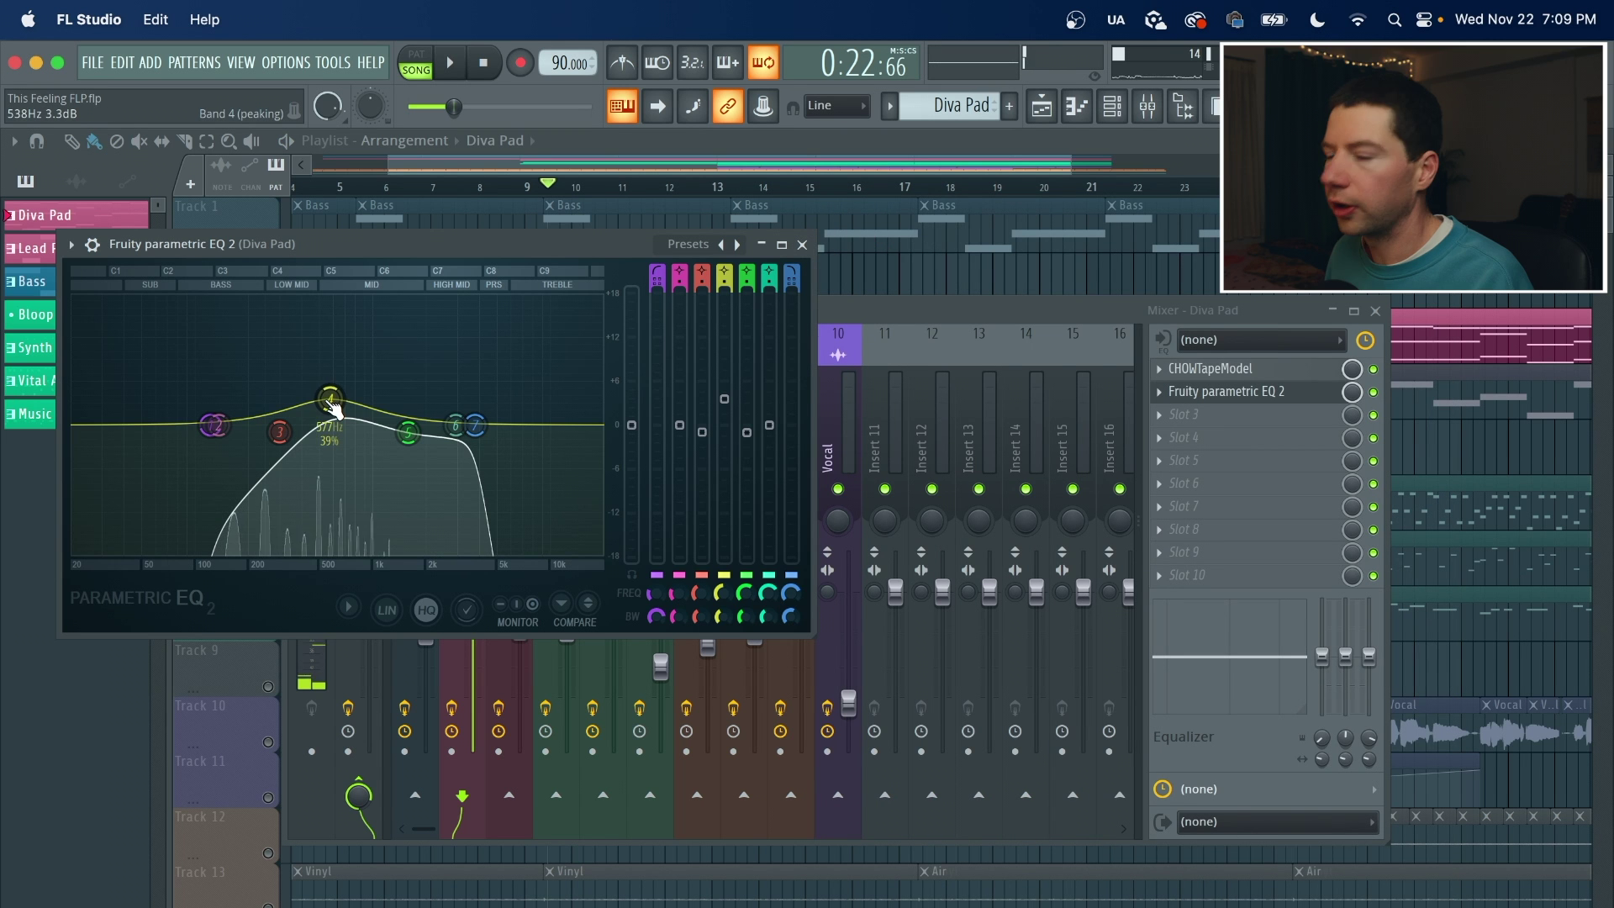
click(802, 244)
key(F9)
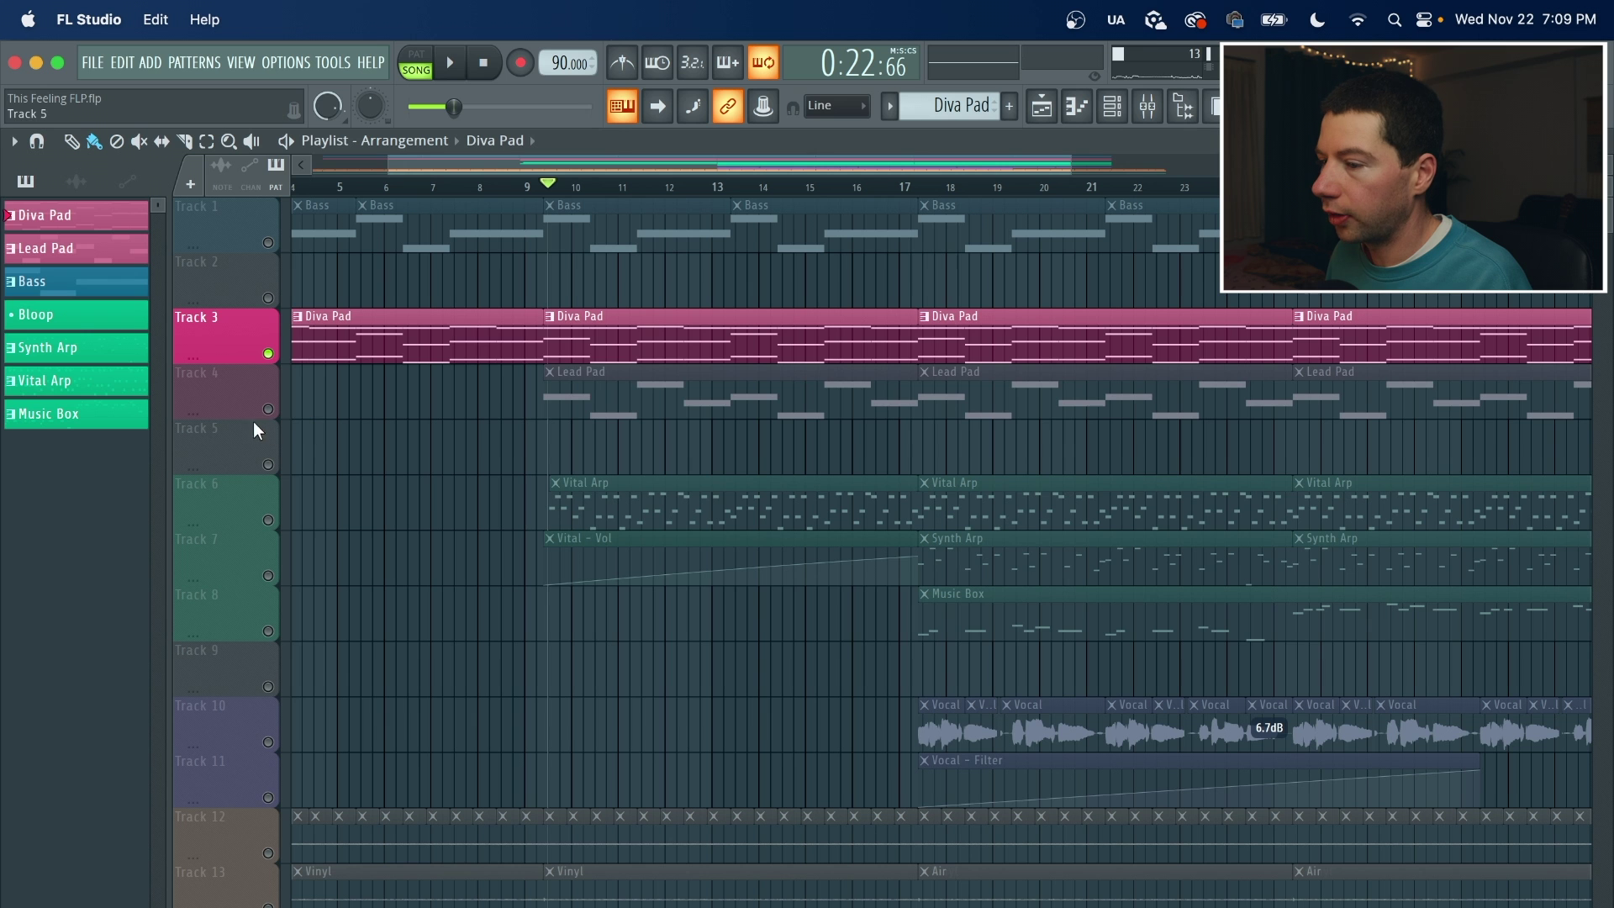
Step: Solo the Lead Pad on Track 4 and play it, and unmute Track 3 to play both pads together
right_click(268, 410)
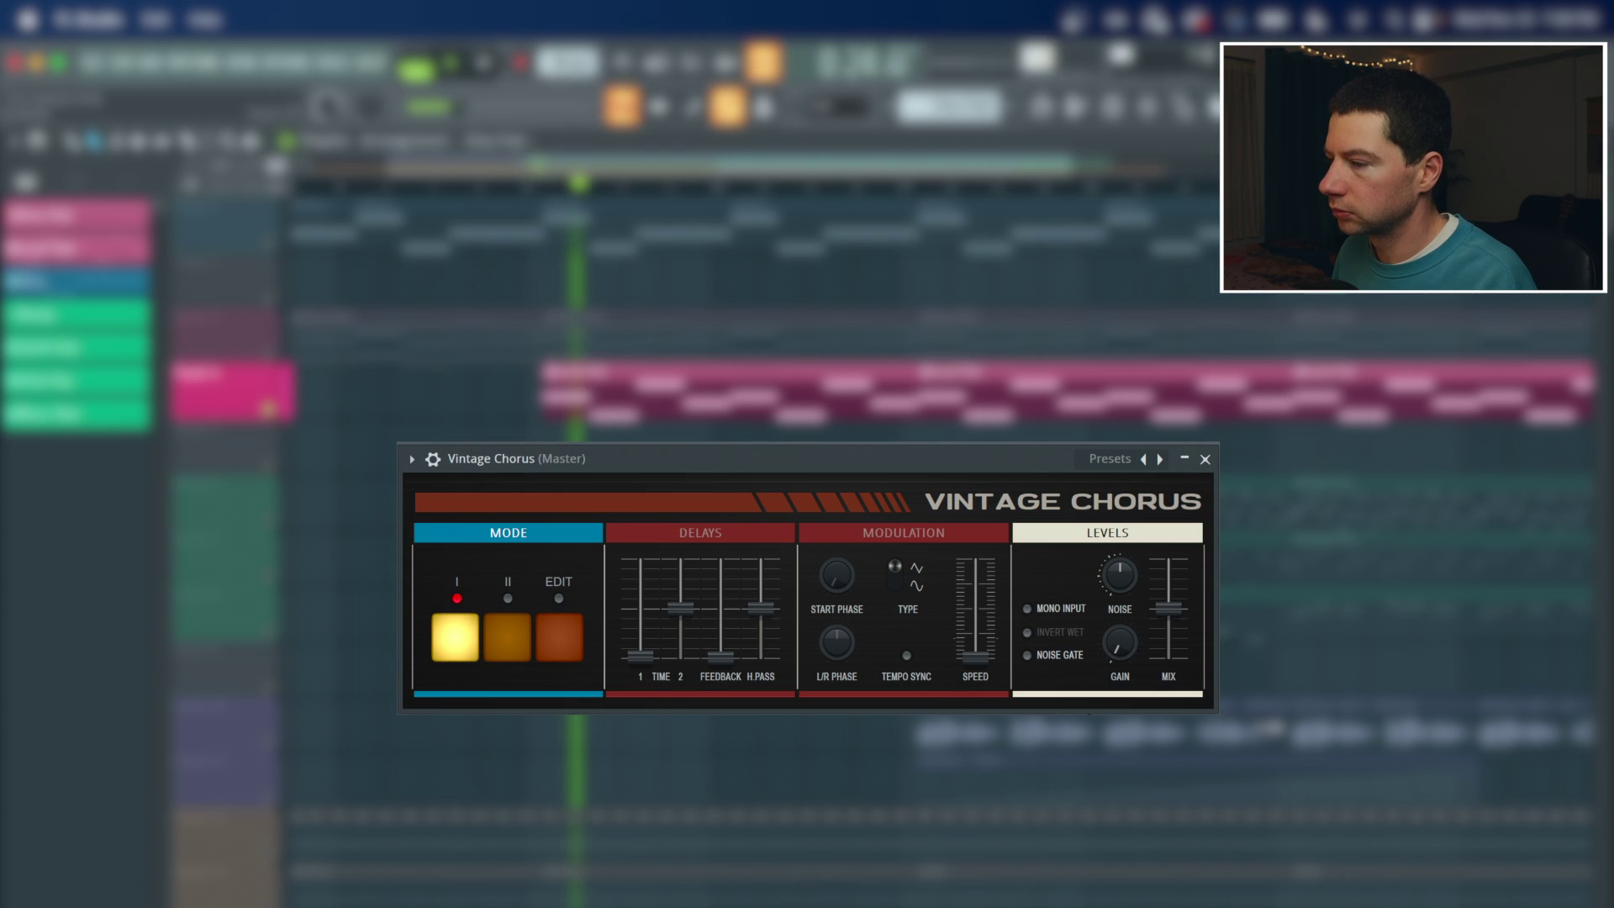
key(space)
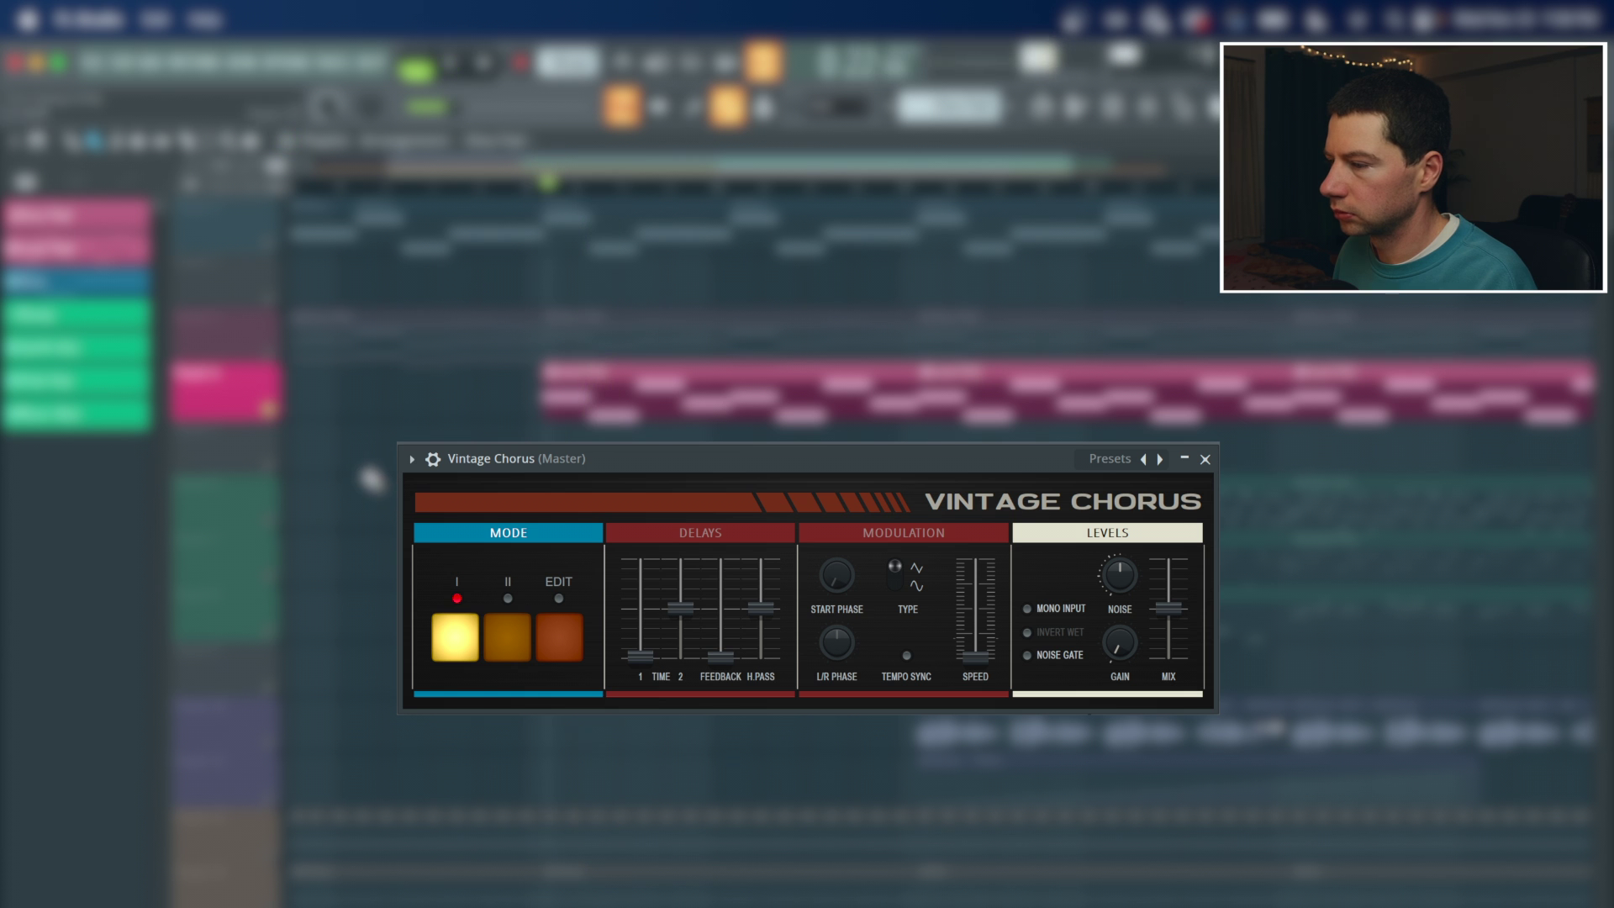
click(269, 354)
key(space)
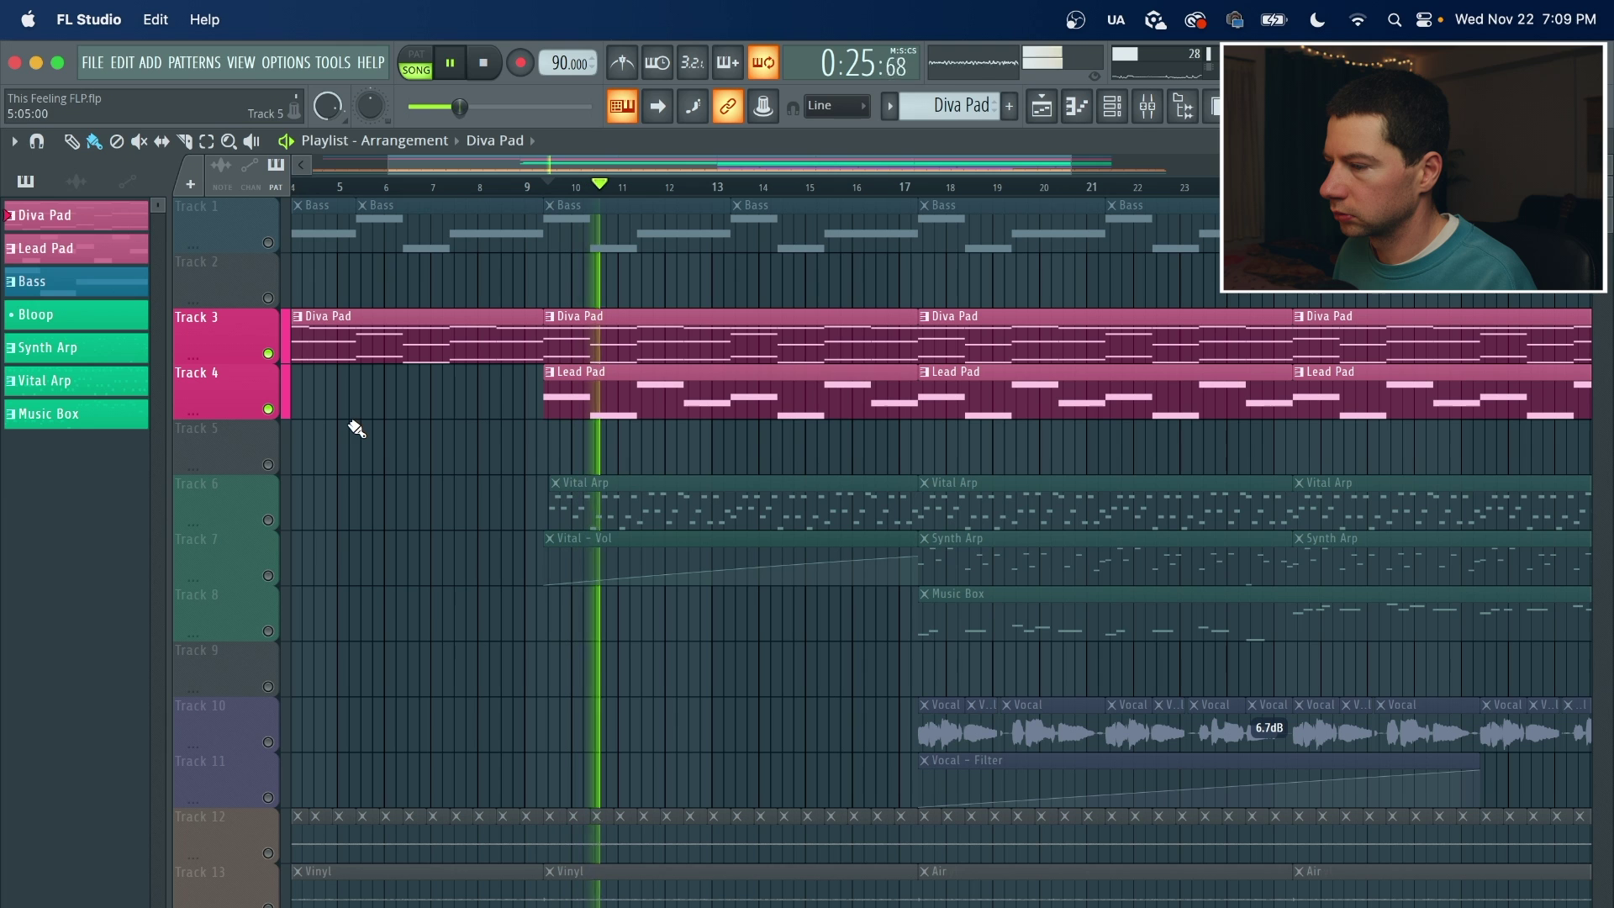
key(space)
click(494, 76)
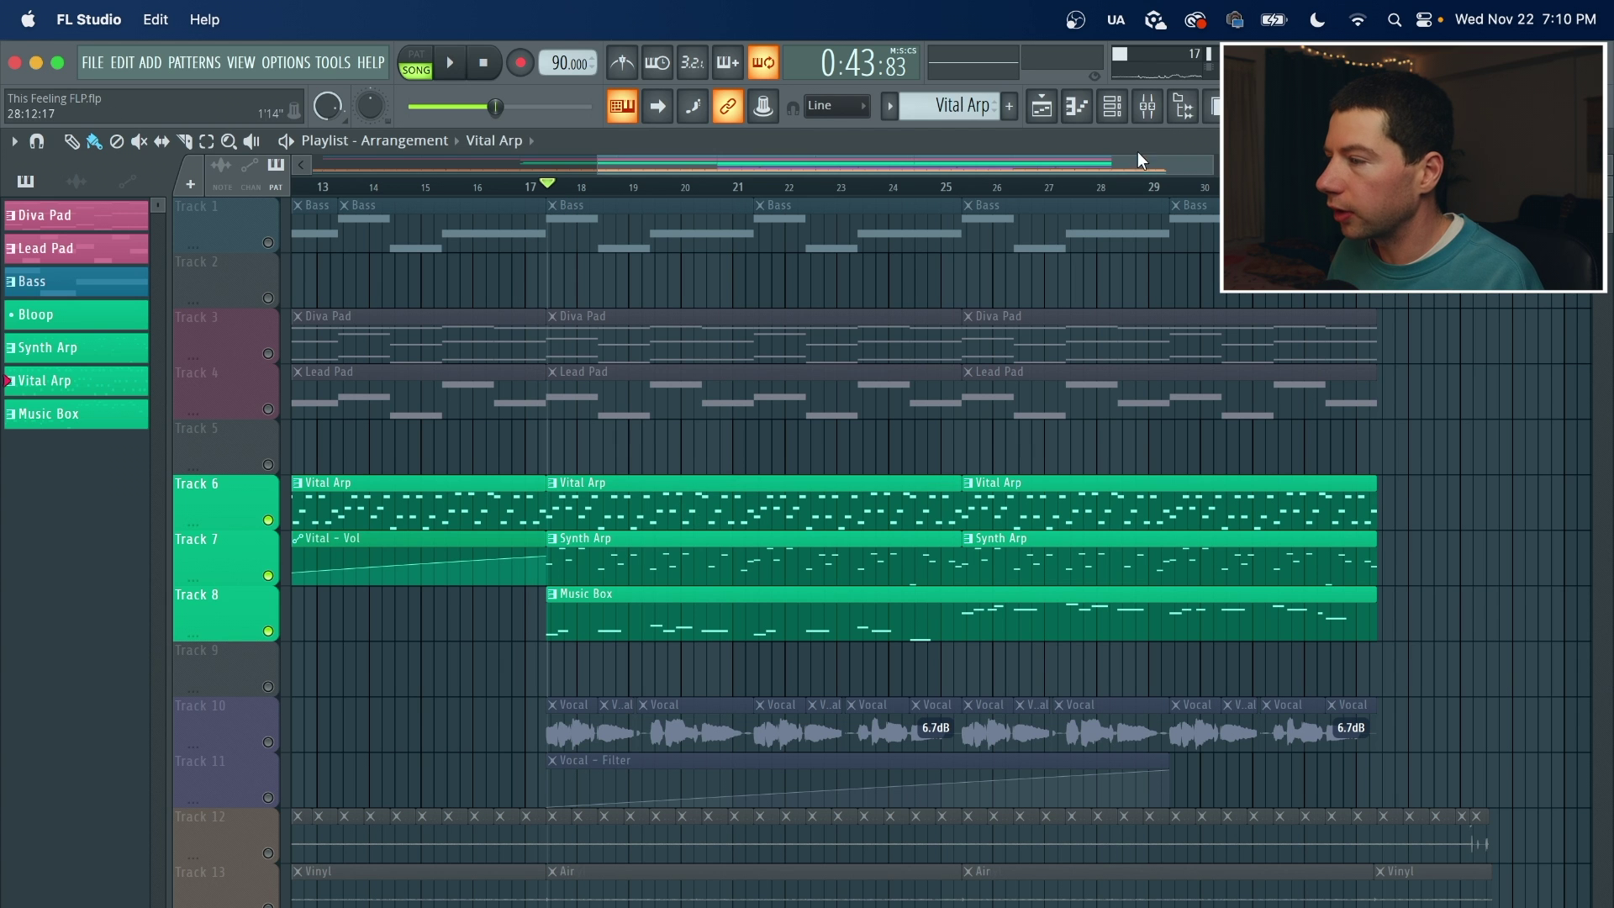
Step: Switch playback to pattern mode, inspect the Vital Arp instrument, and audition it with its TAL Reverb 4 plugin open
click(1115, 111)
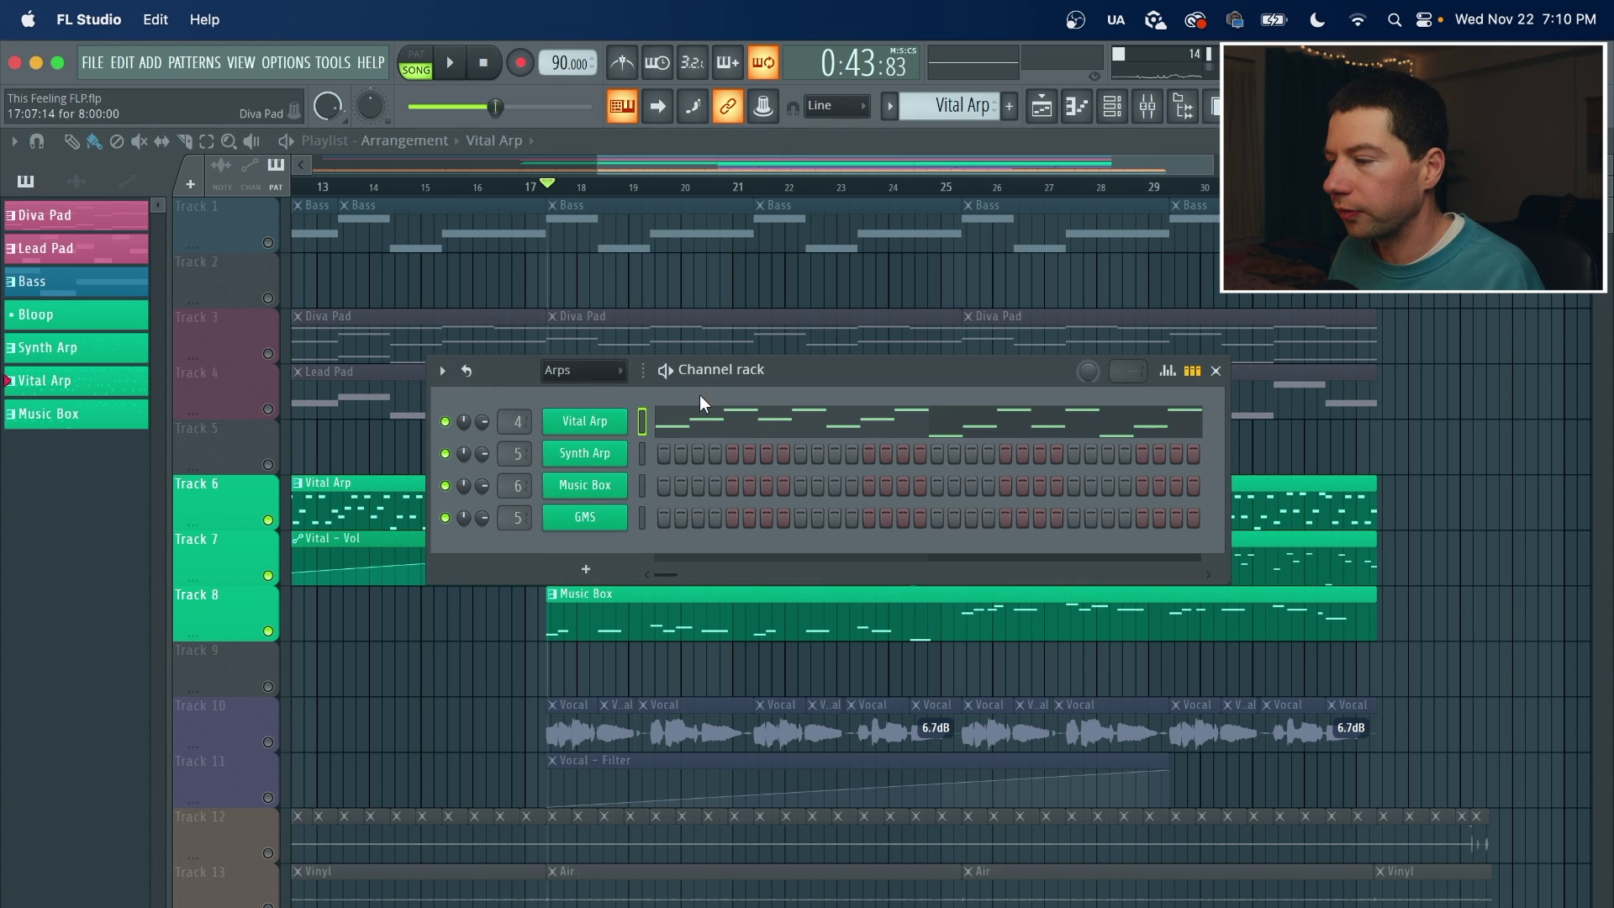
click(420, 60)
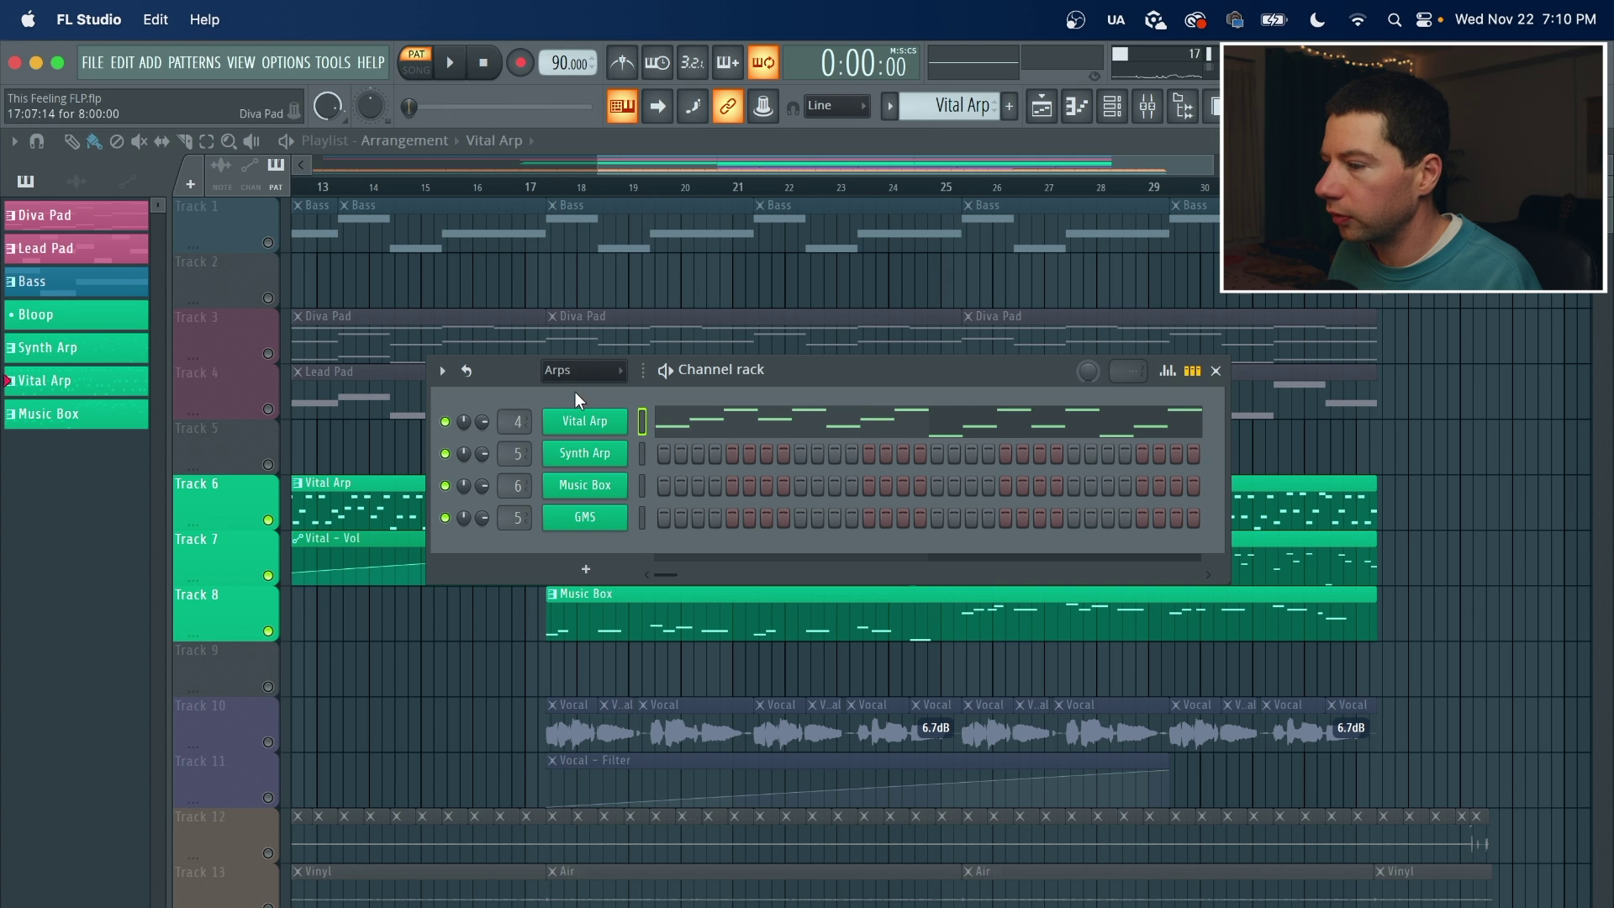
click(588, 422)
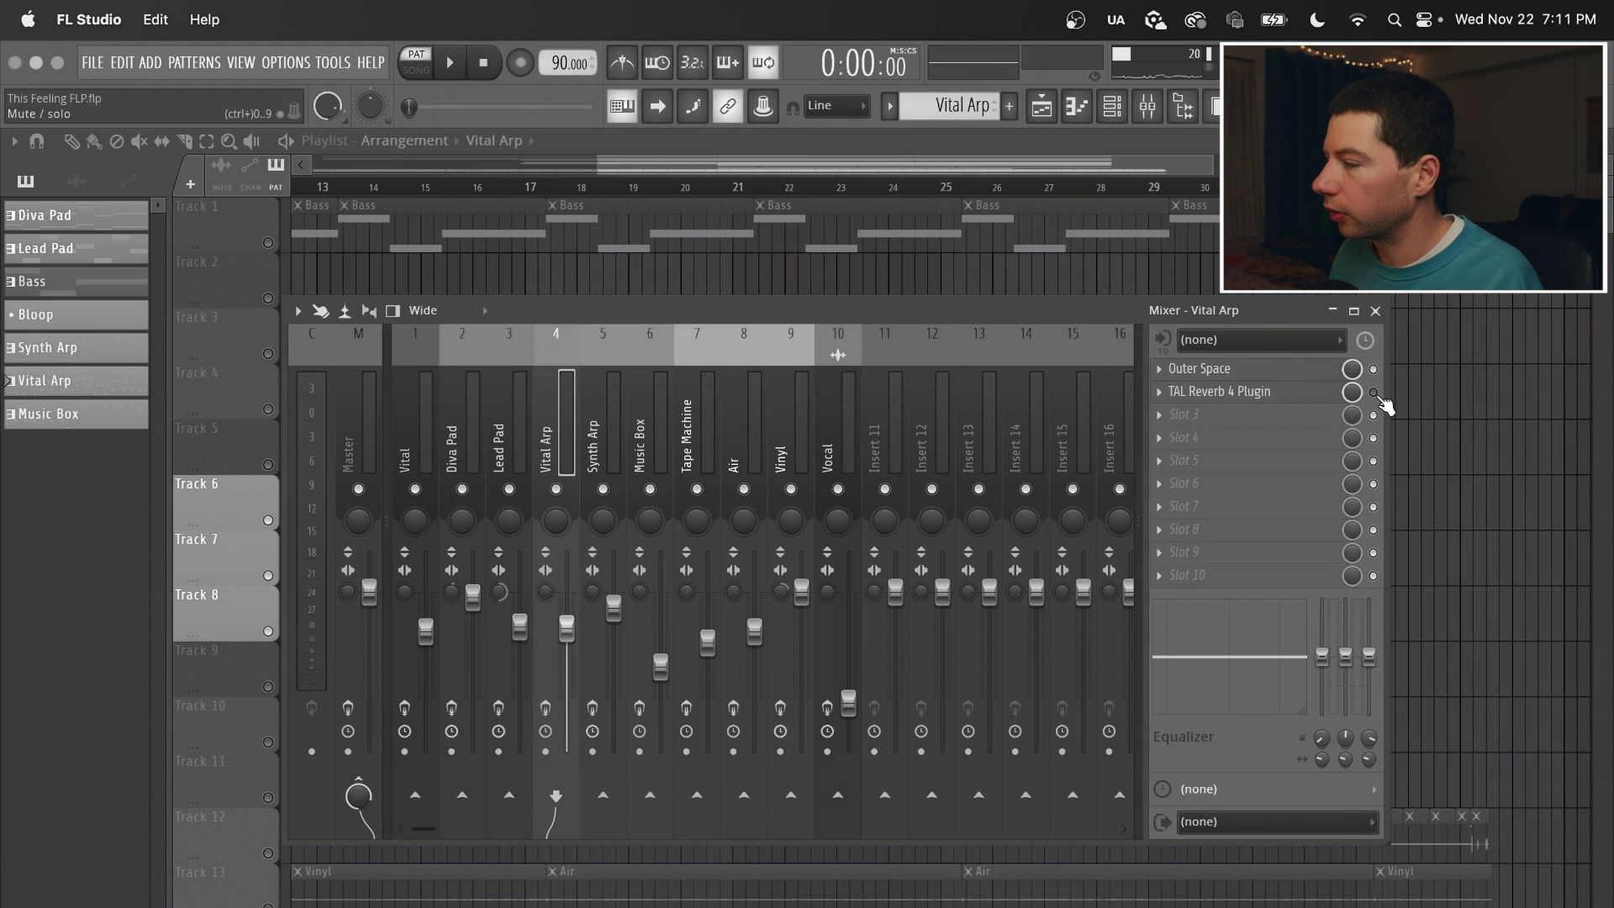
key(space)
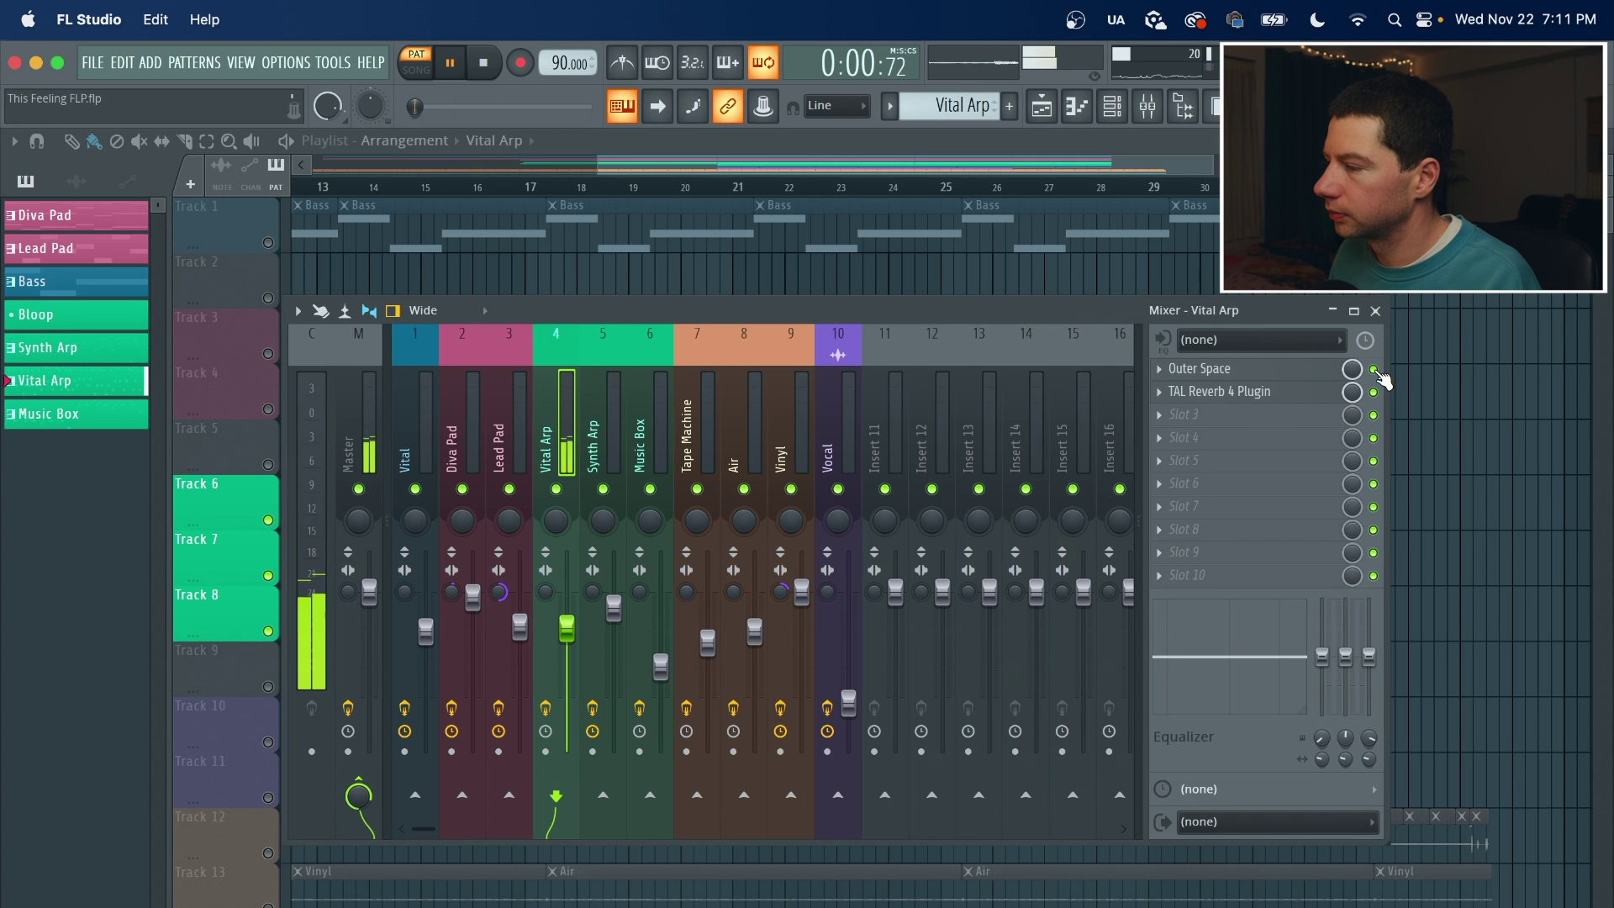
click(1275, 395)
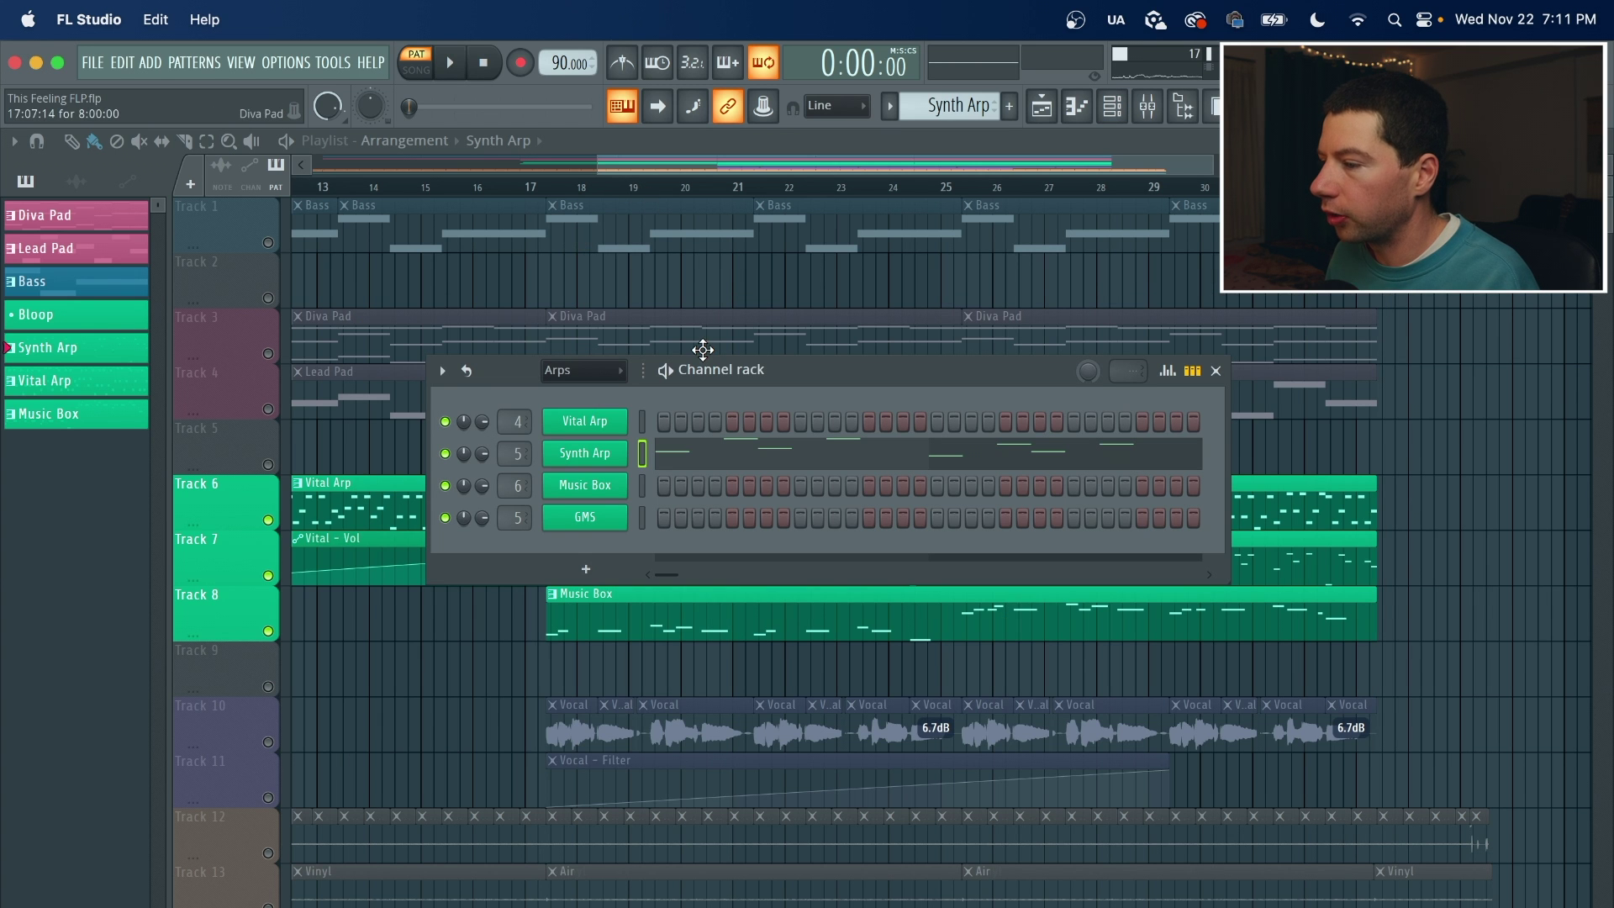
Step: Audition the Synth Arp pattern and the Music Box pattern separately with the channel rack
click(449, 74)
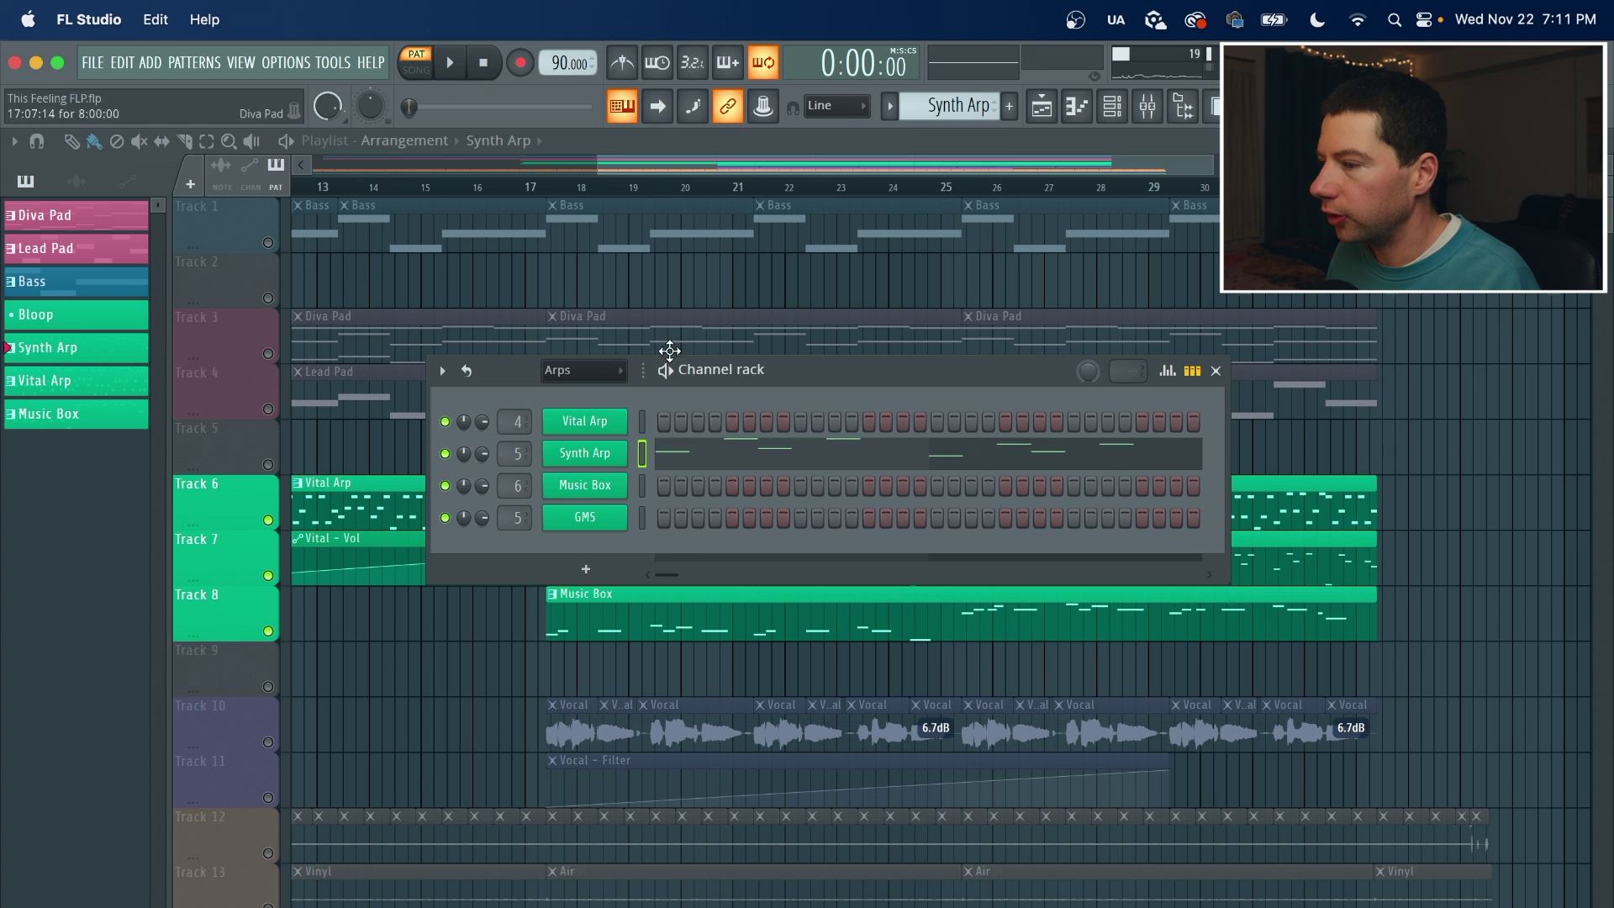
key(space)
click(620, 623)
click(1111, 109)
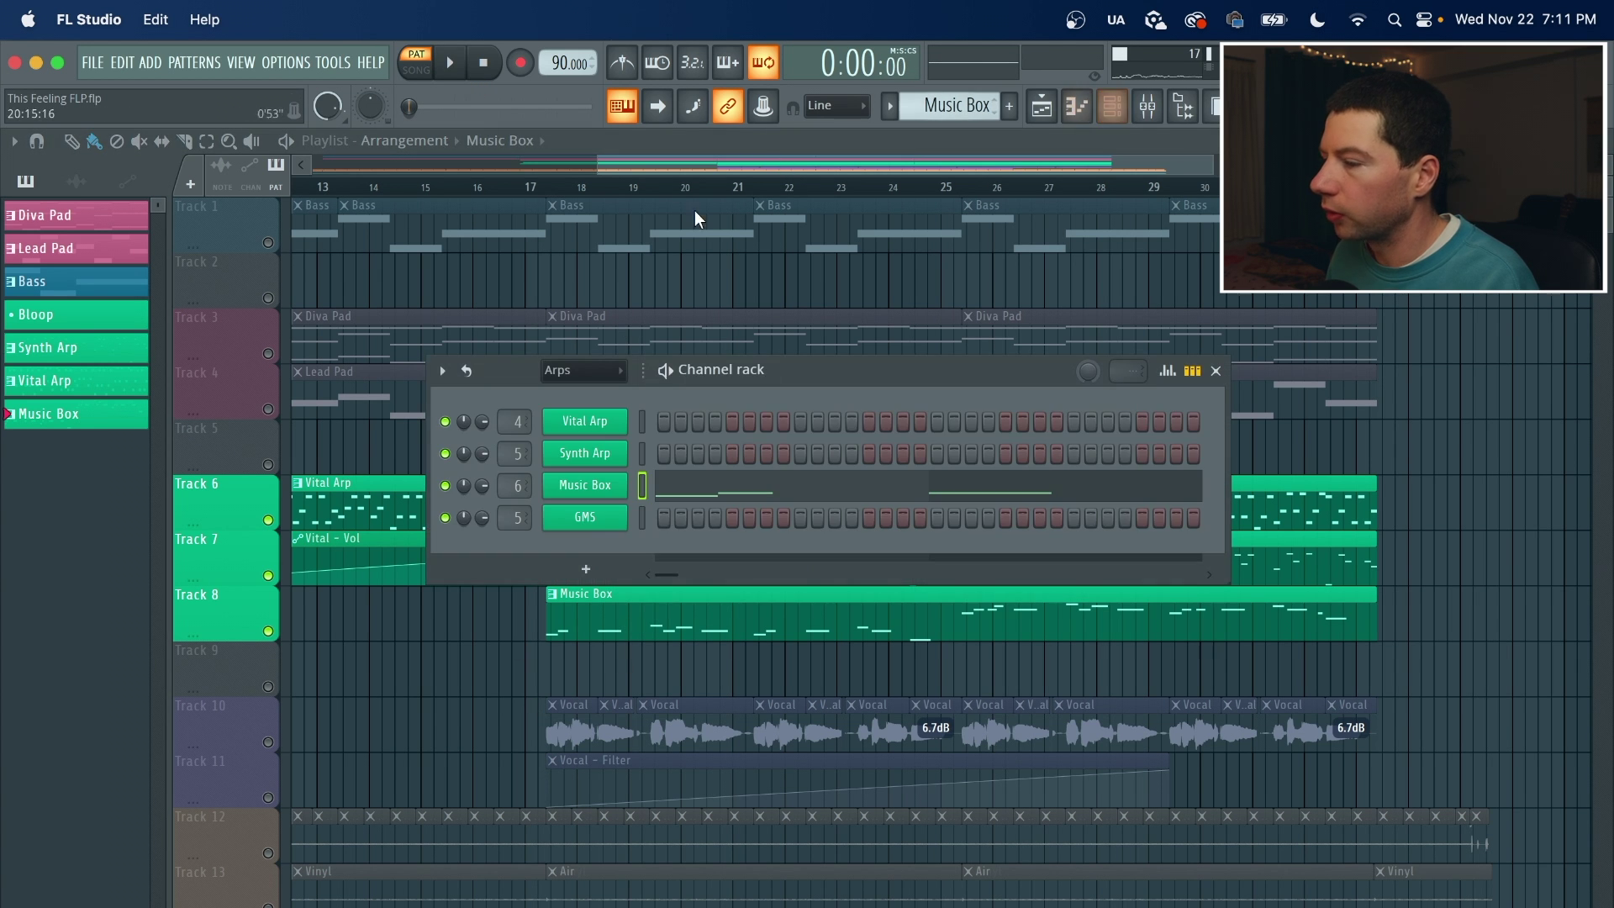
key(space)
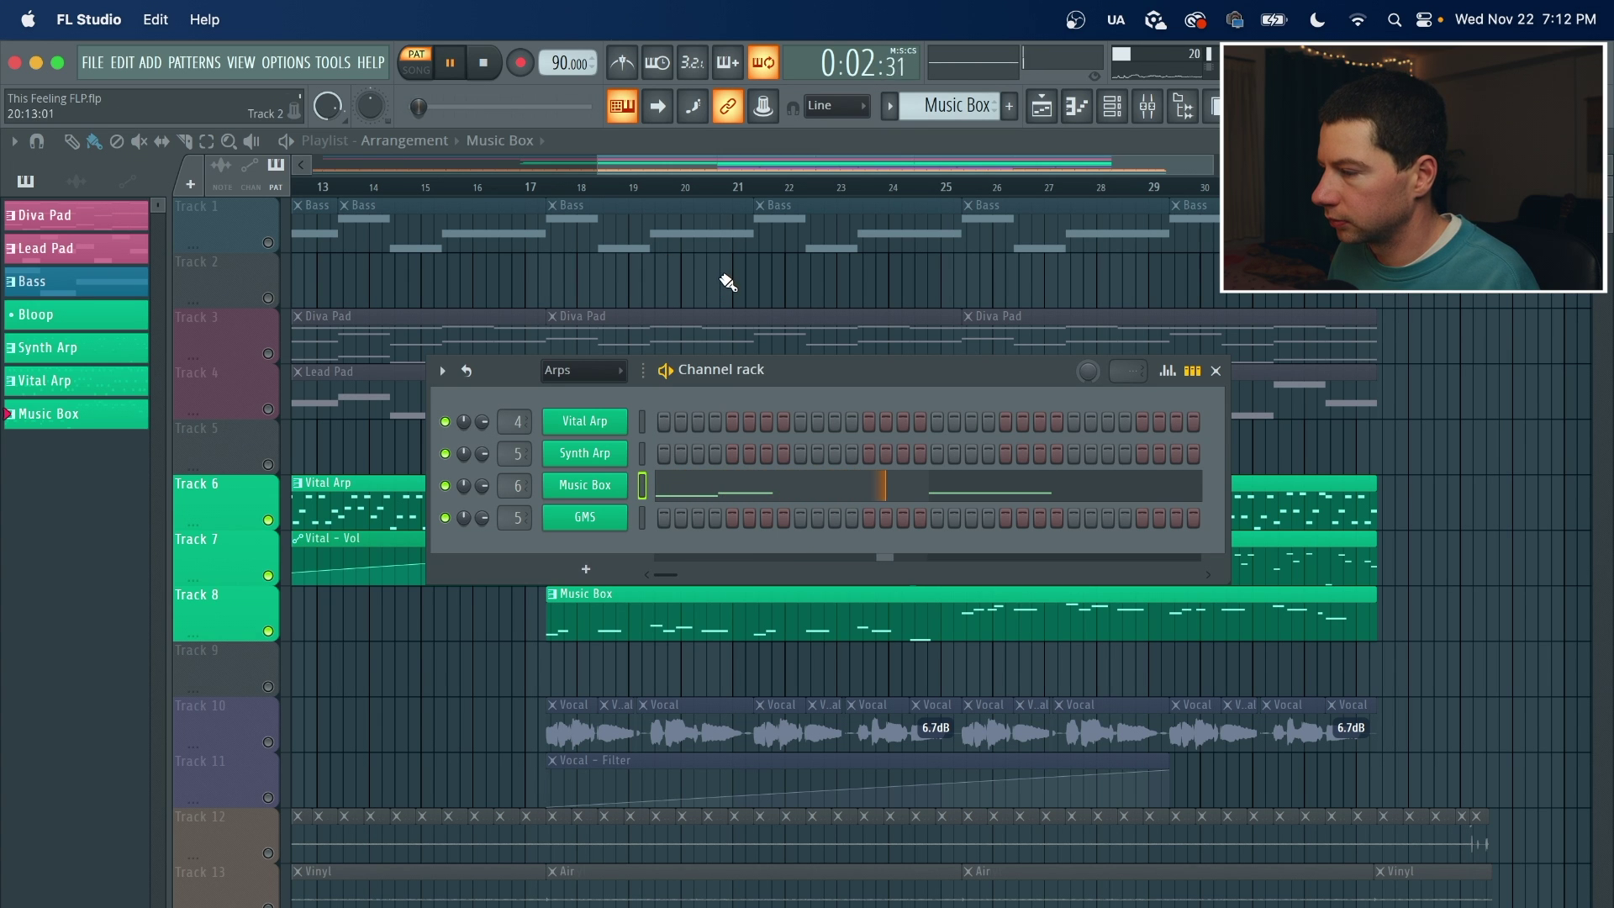
key(space)
key(F6)
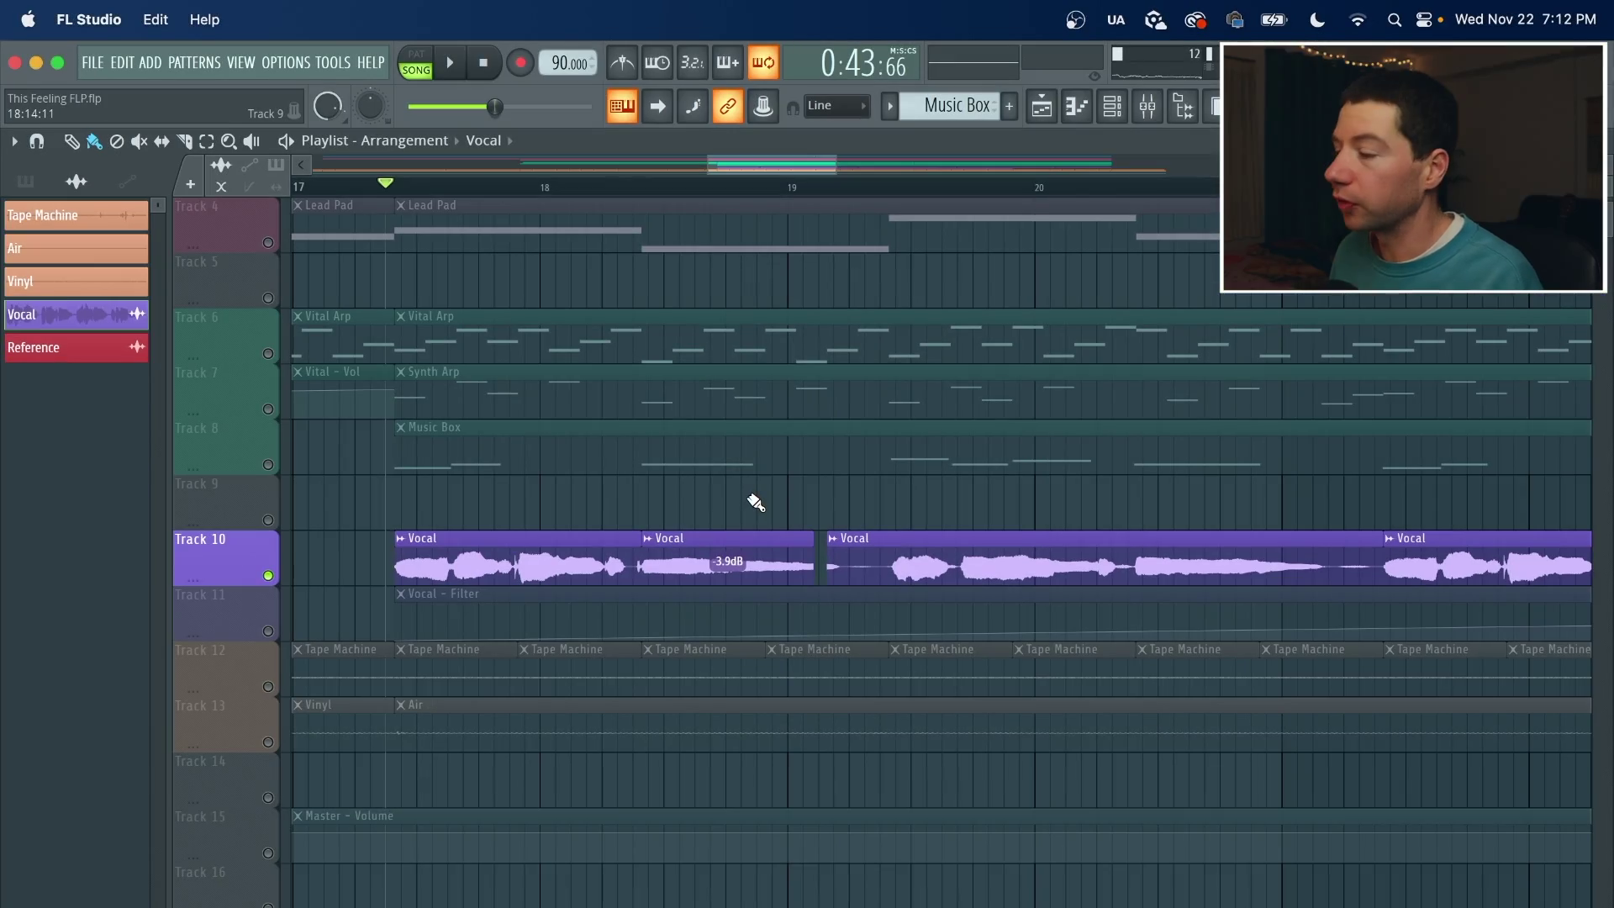
Step: Play the chopped vocal on Track 10 and raise the time-stretching pitch in its audio clip settings
key(space)
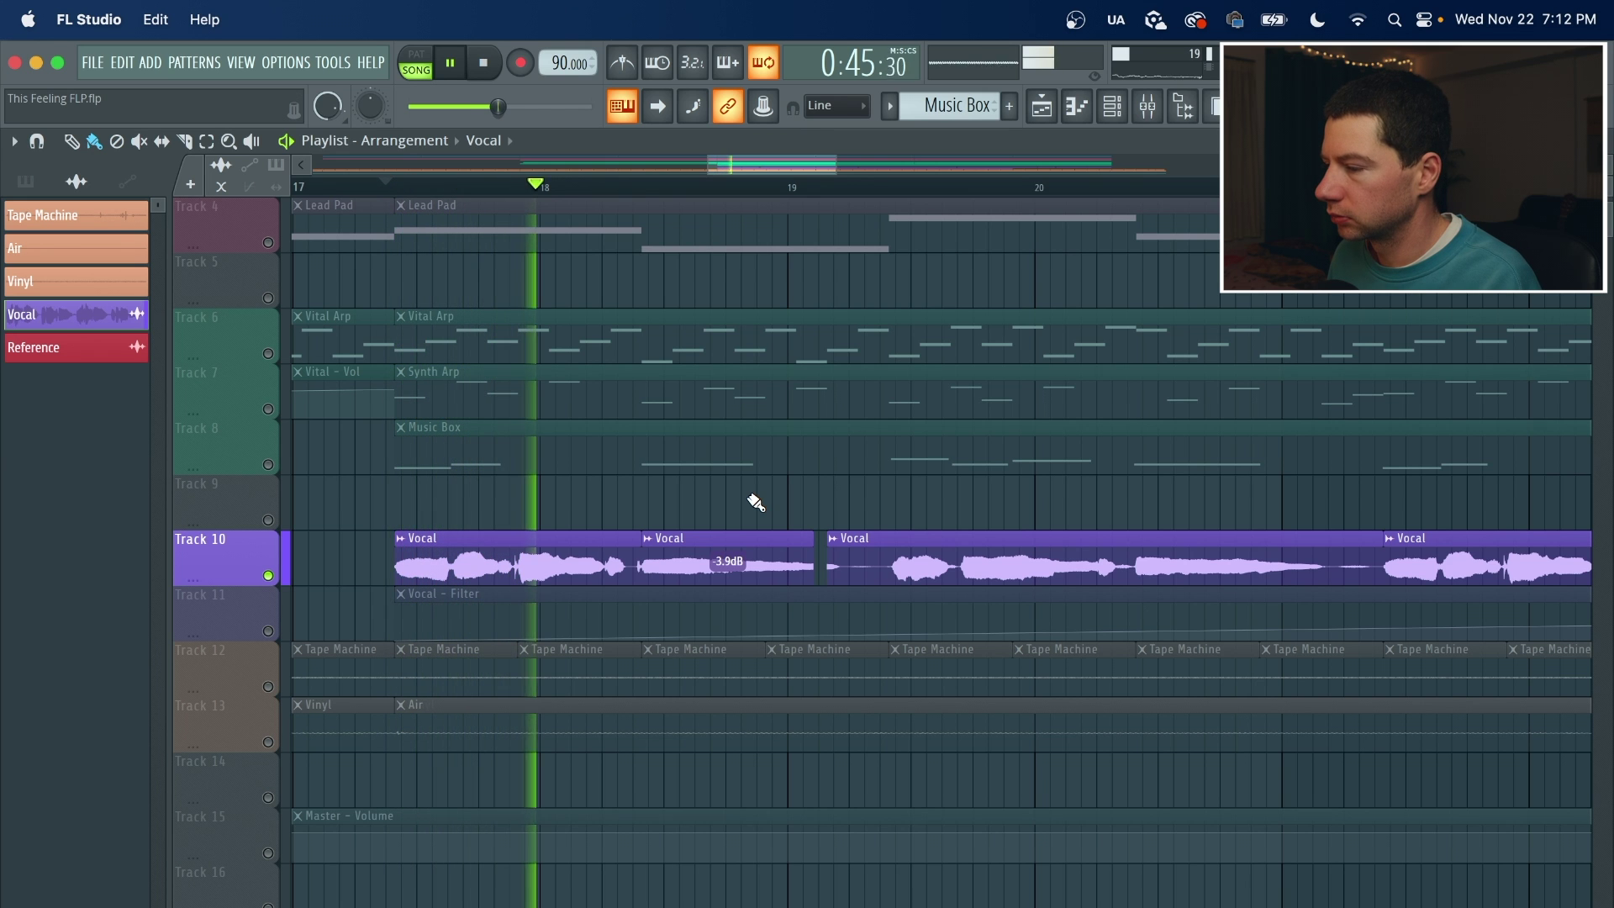
key(space)
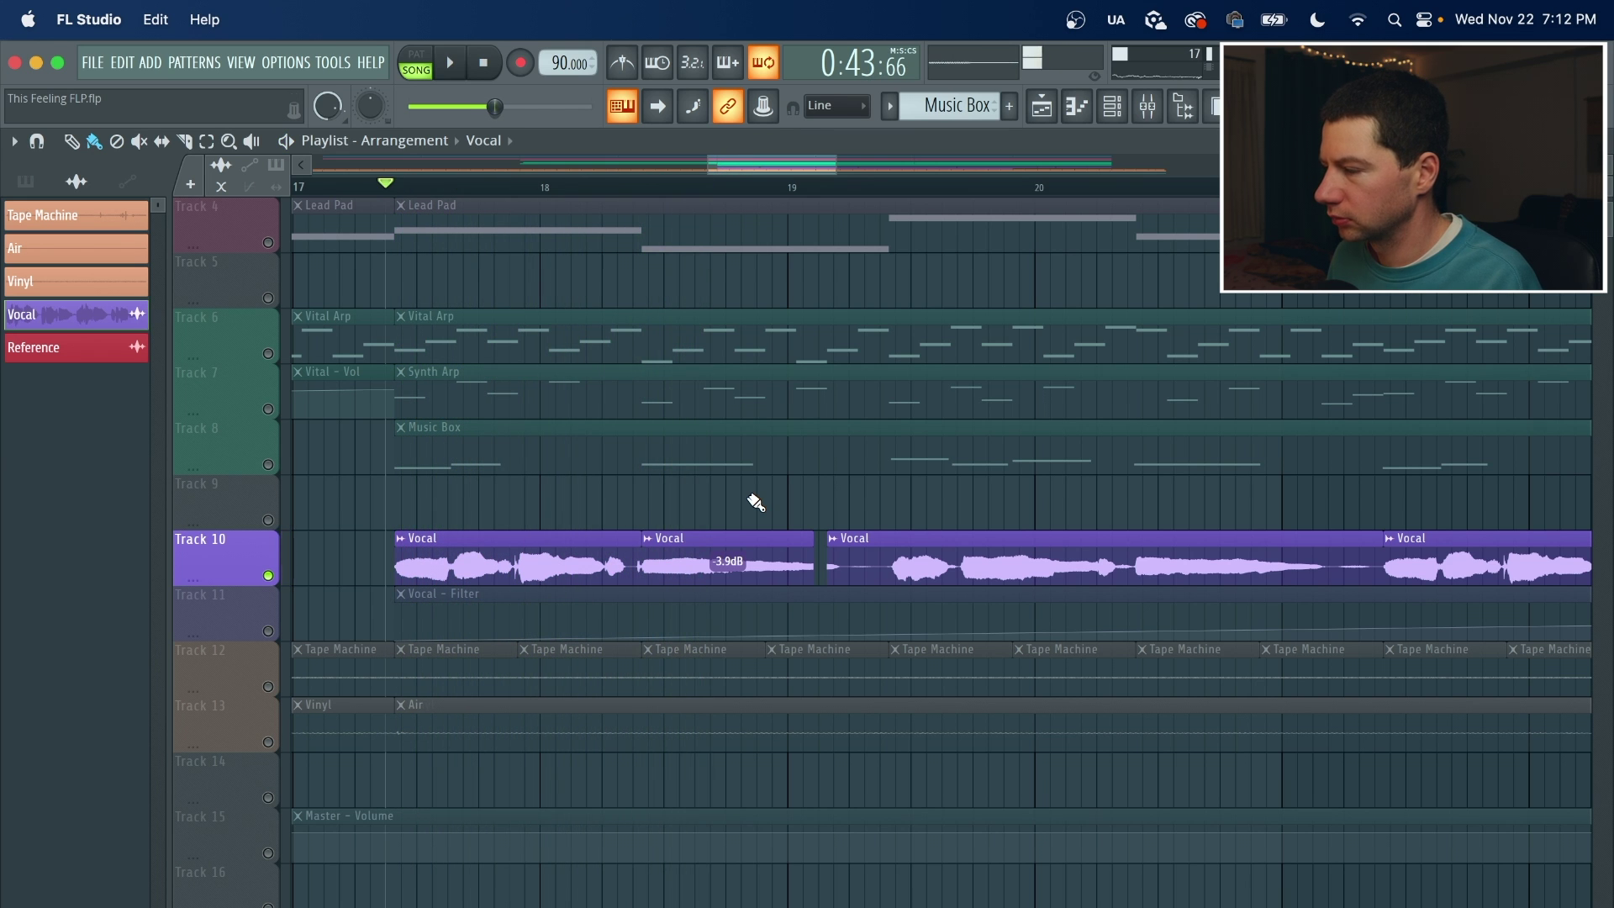
double_click(754, 558)
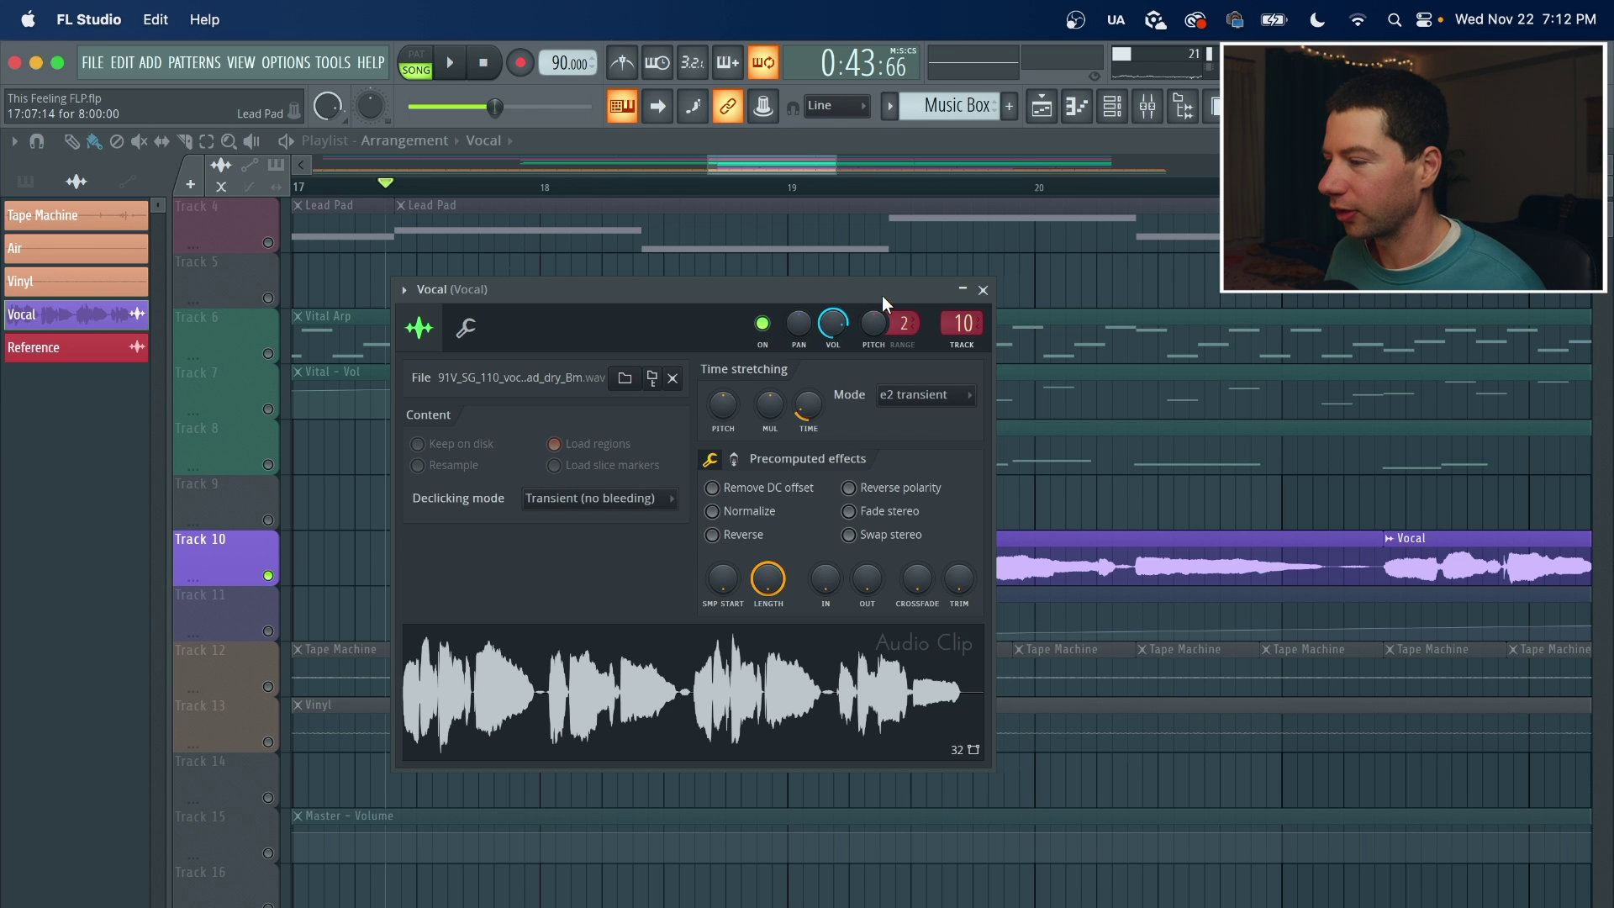
drag(865, 293, 940, 321)
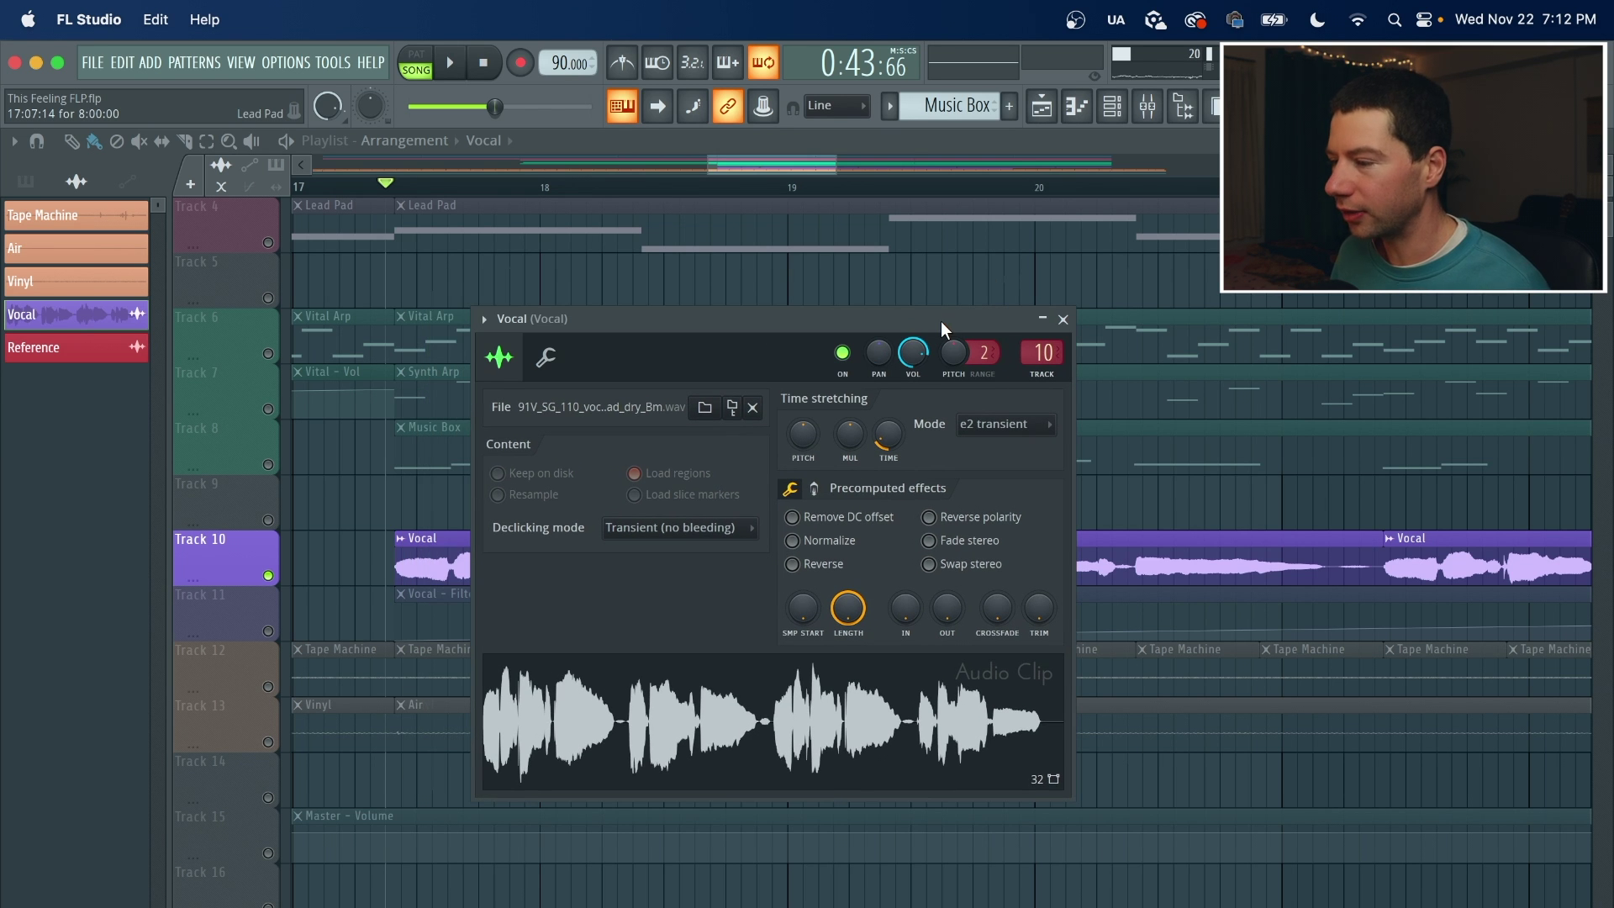
drag(829, 320, 831, 308)
drag(805, 421, 805, 412)
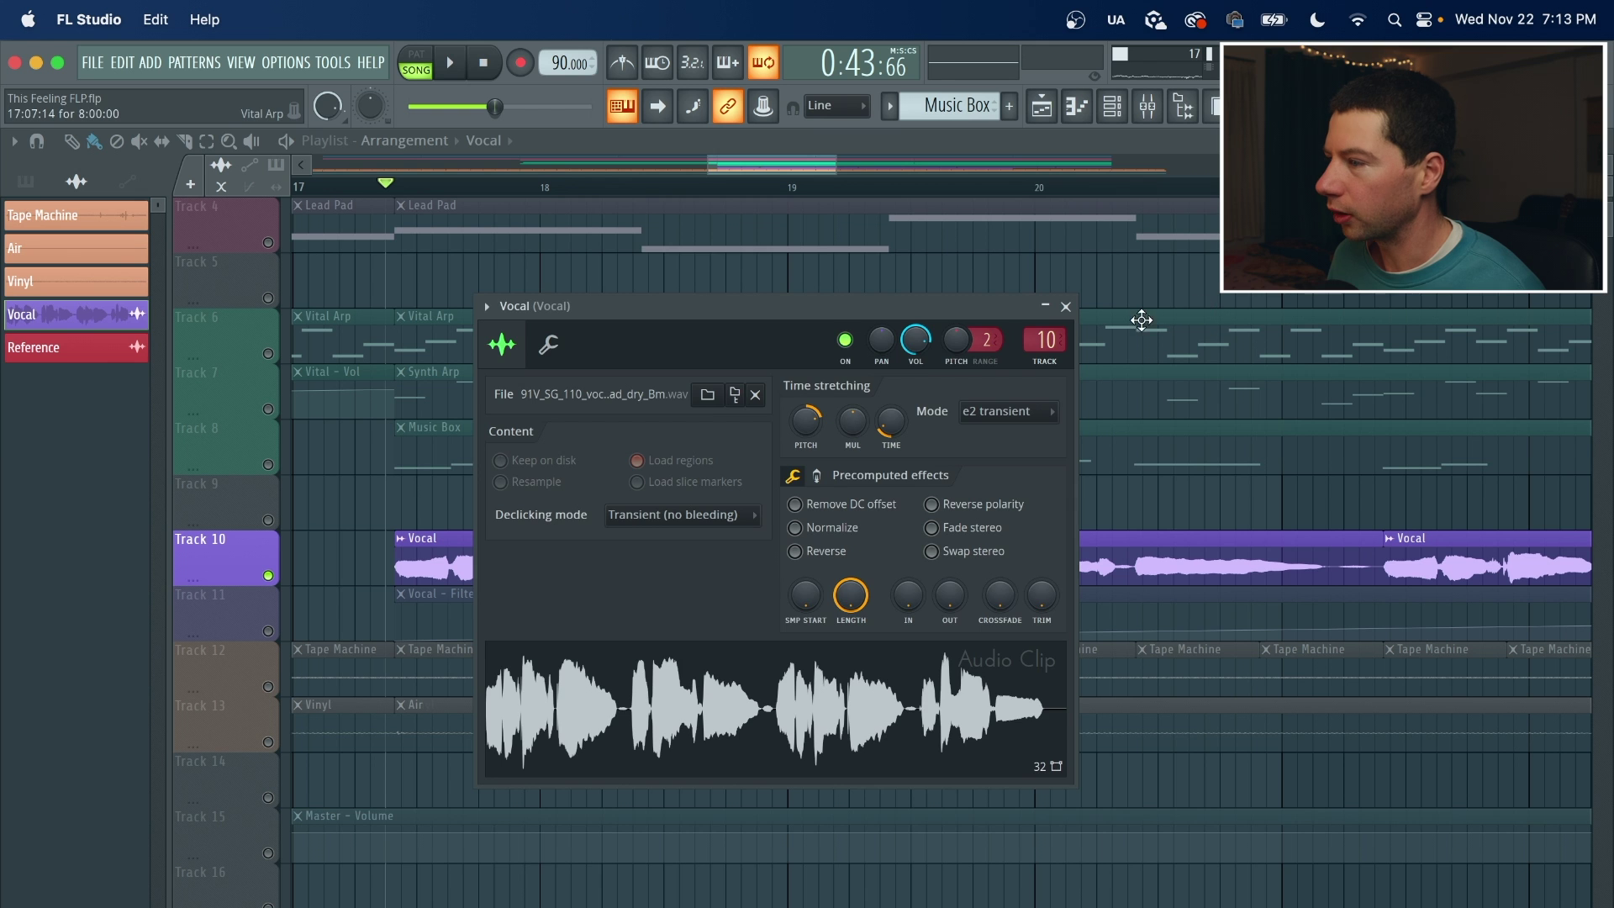
click(1065, 306)
Step: Open the CHOWTapeModel effect on the Vocal mixer track
click(1148, 106)
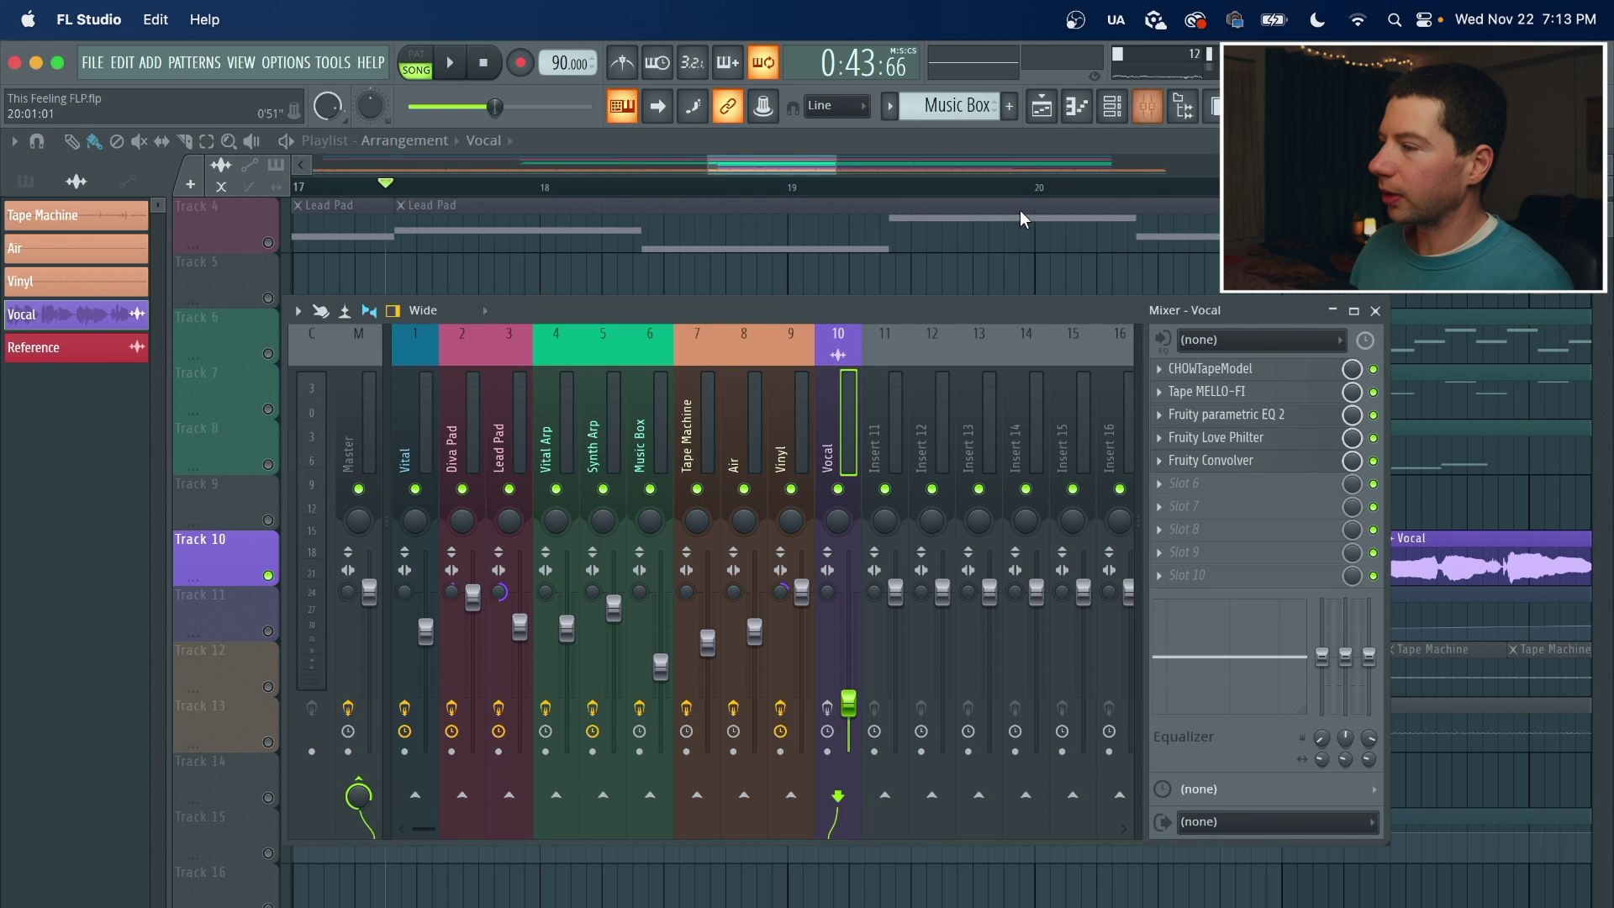
click(1210, 368)
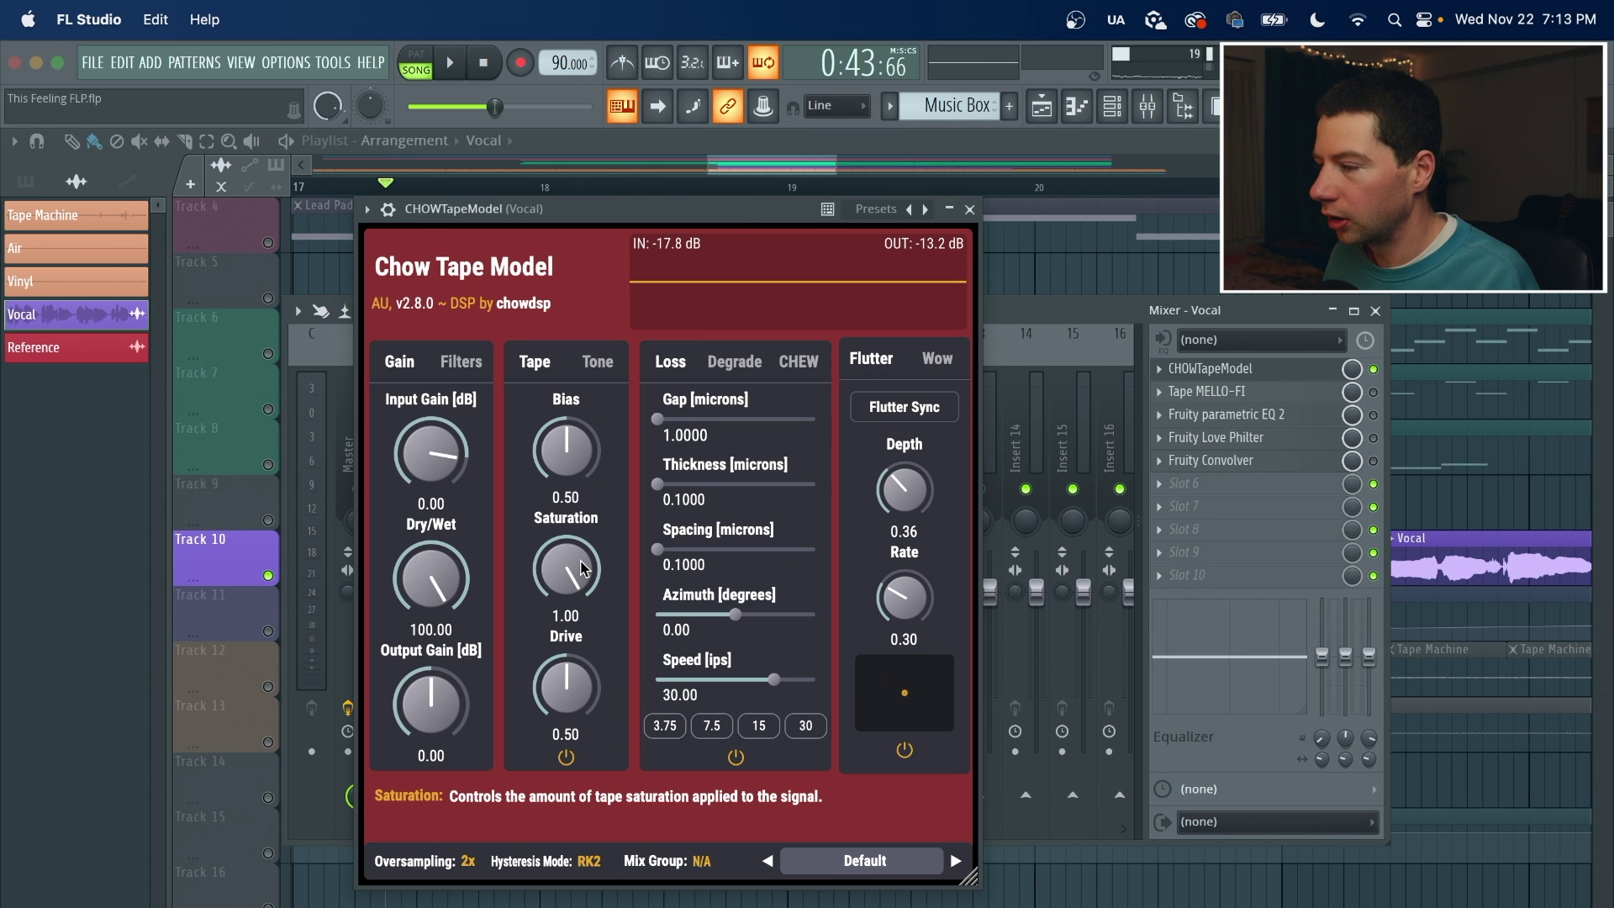
Step: Set the Chow Tape Model flutter depth to 0.25 while playing the vocal, and close the plugin
click(936, 368)
click(871, 358)
key(space)
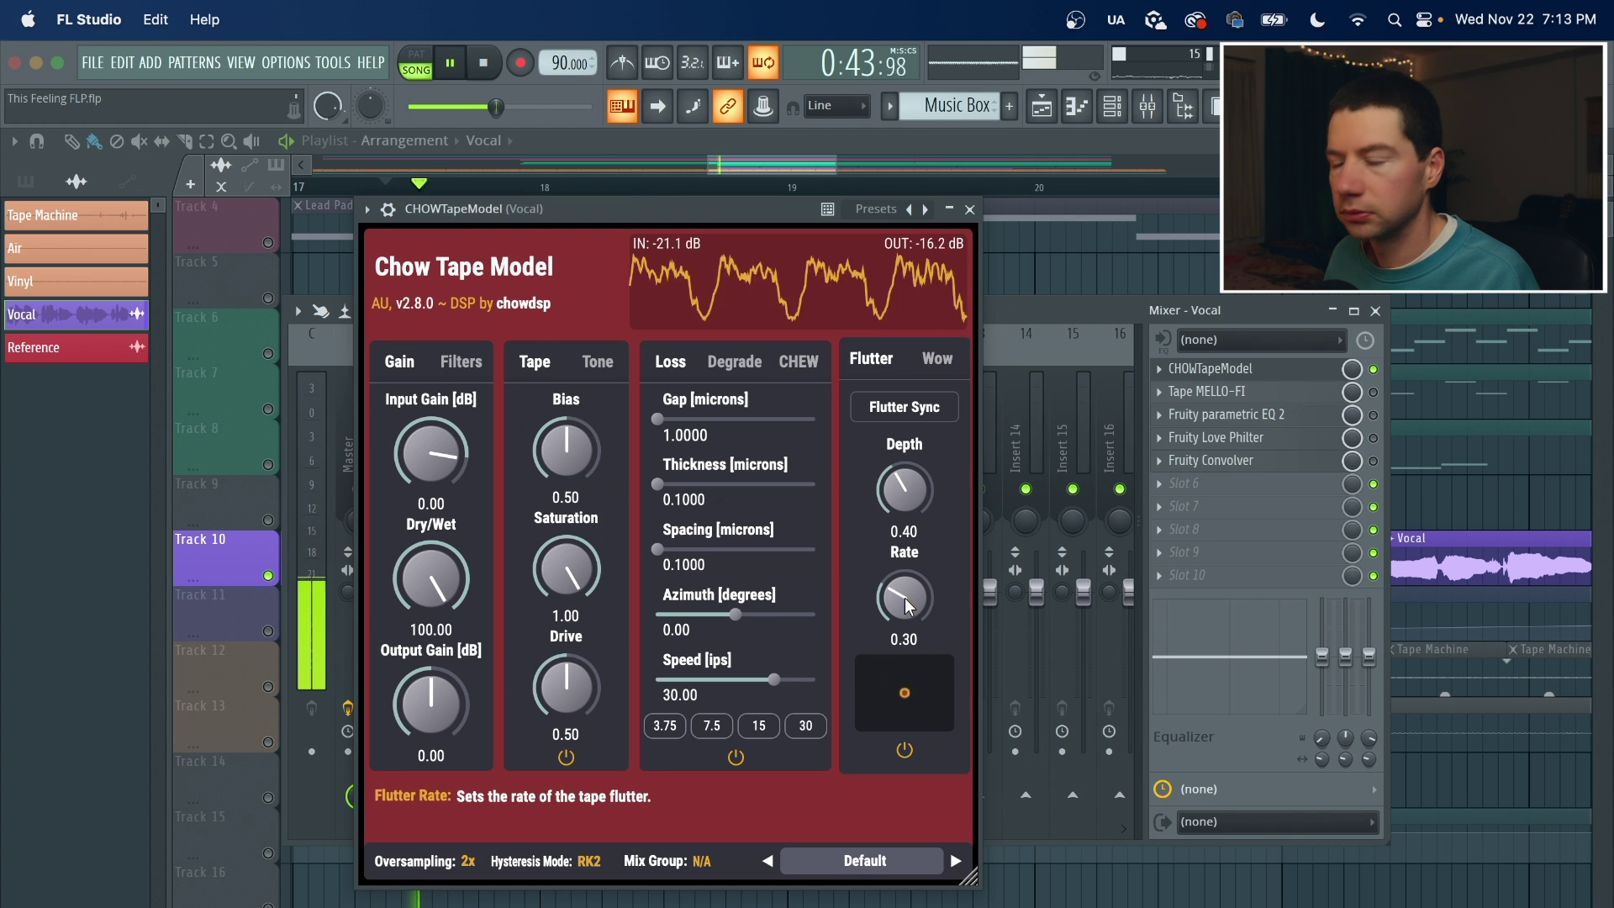
drag(908, 481, 906, 551)
key(space)
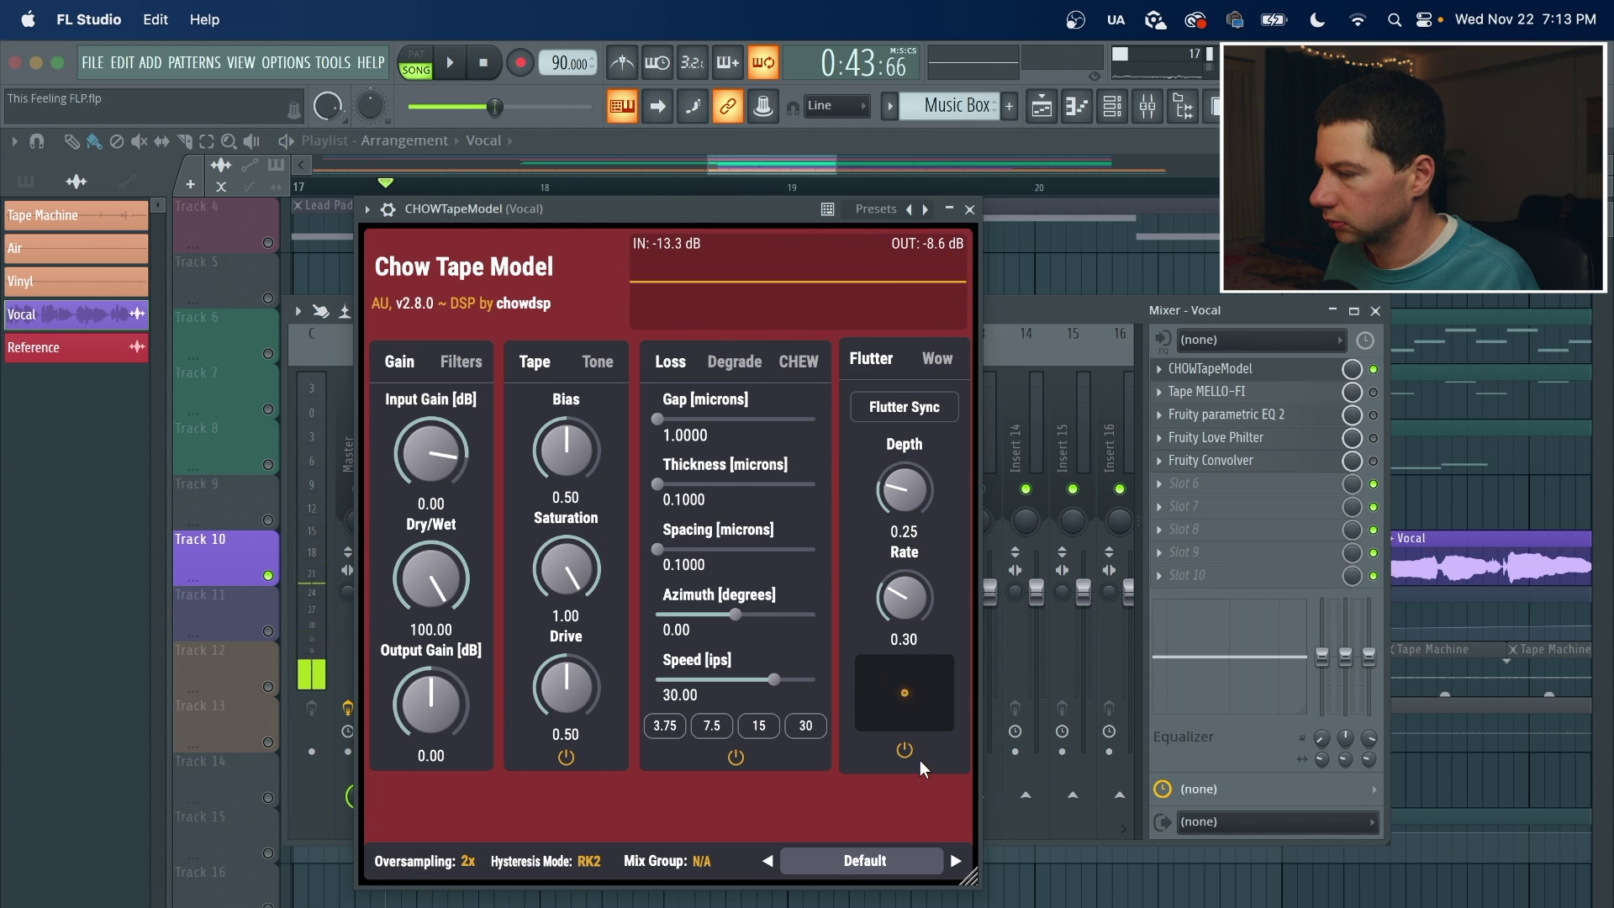
click(969, 208)
Step: Enable Tape MELLO-FI on the Vocal mixer track, audition the vocal with its window open, and close it
click(1373, 392)
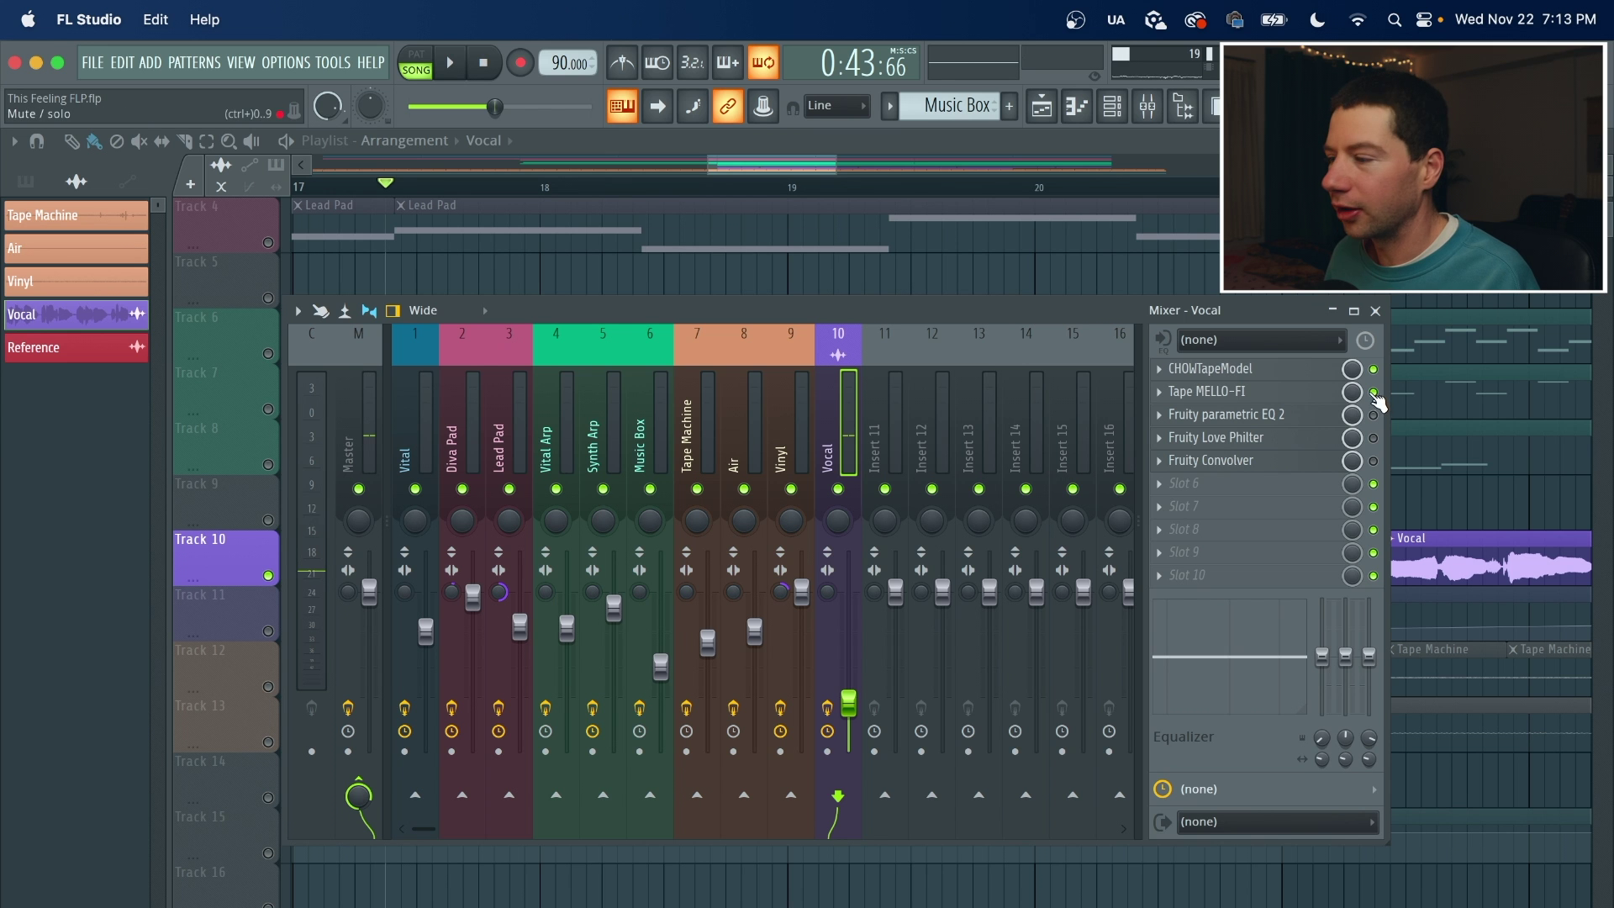
click(1300, 393)
key(space)
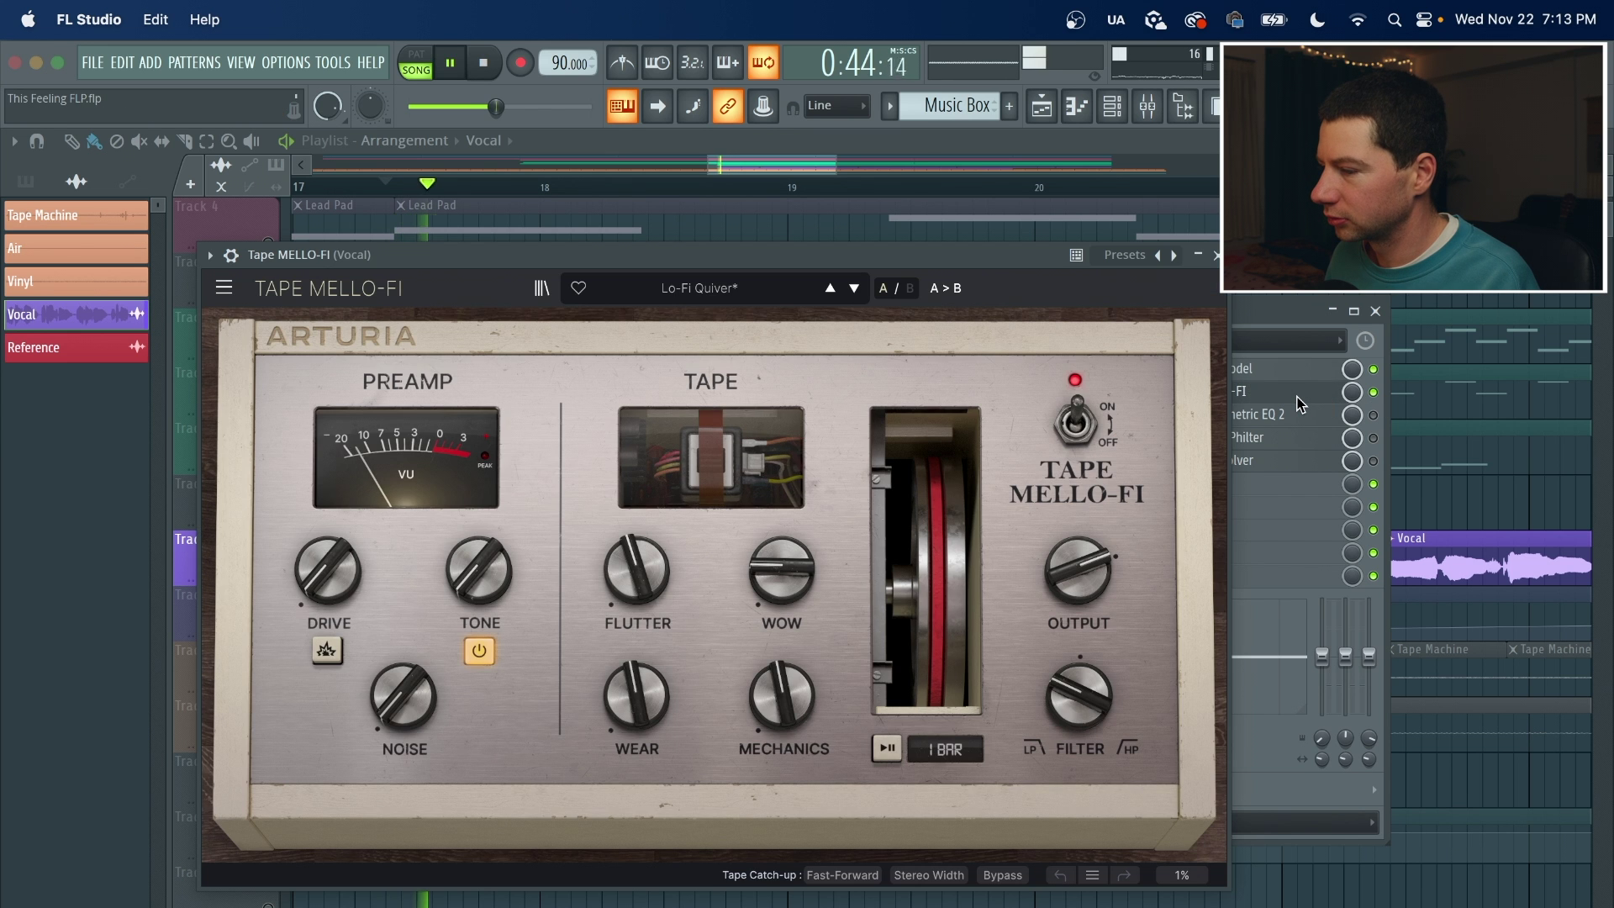
key(space)
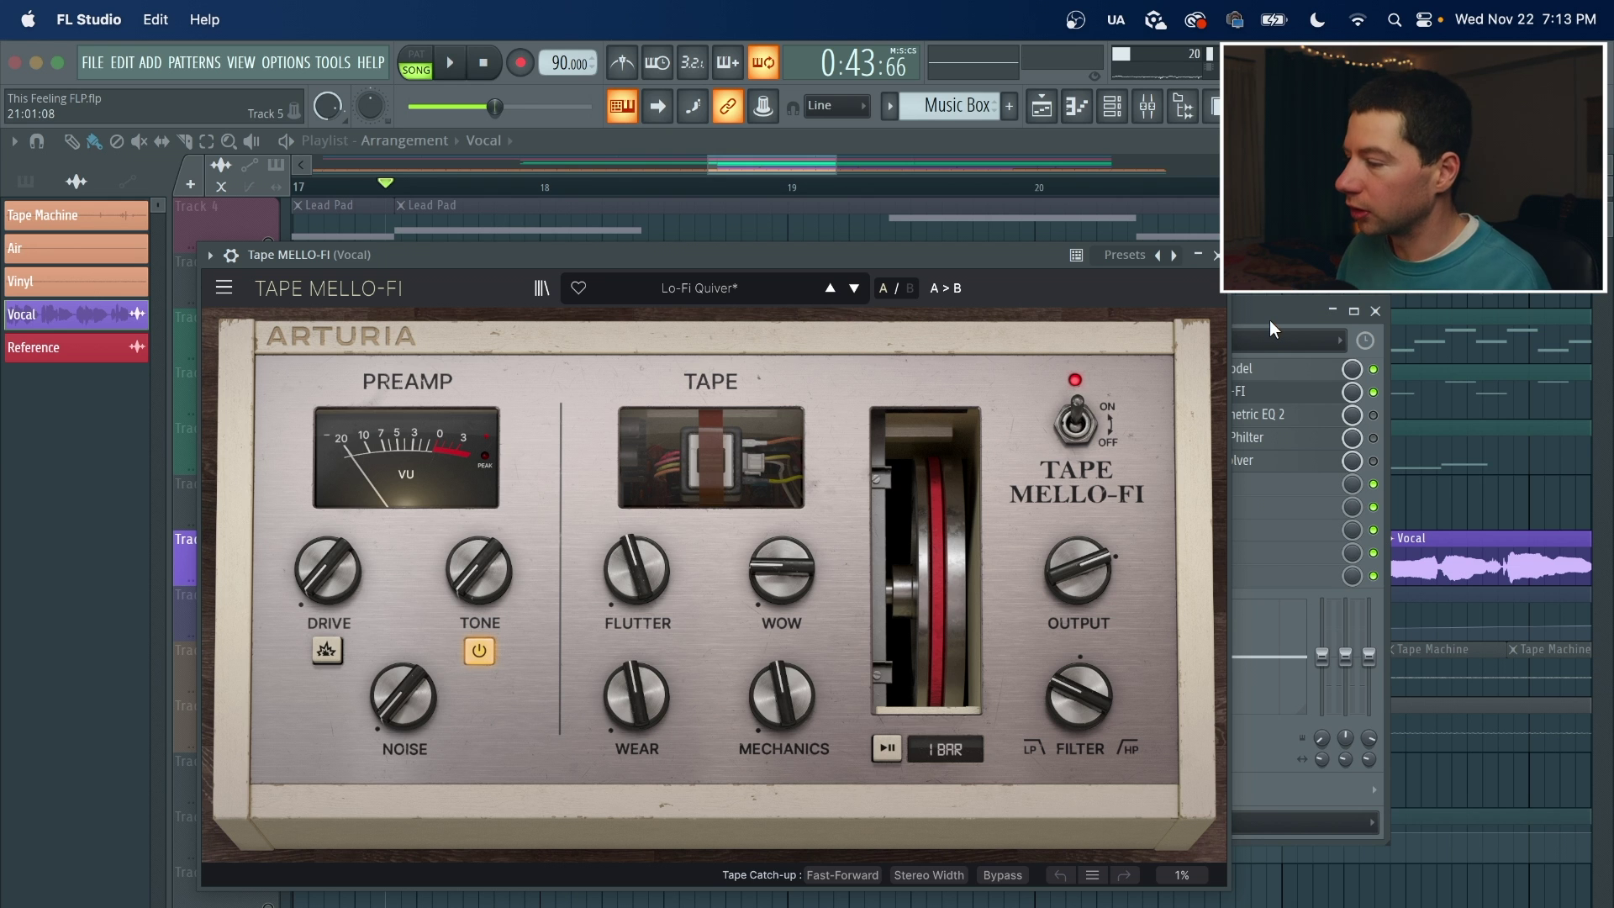
click(1216, 254)
Step: Enable Fruity parametric EQ 2, Fruity Love Philter and Fruity Convolver on the Vocal track and play the vocal
click(1373, 415)
click(1372, 437)
click(1372, 460)
key(space)
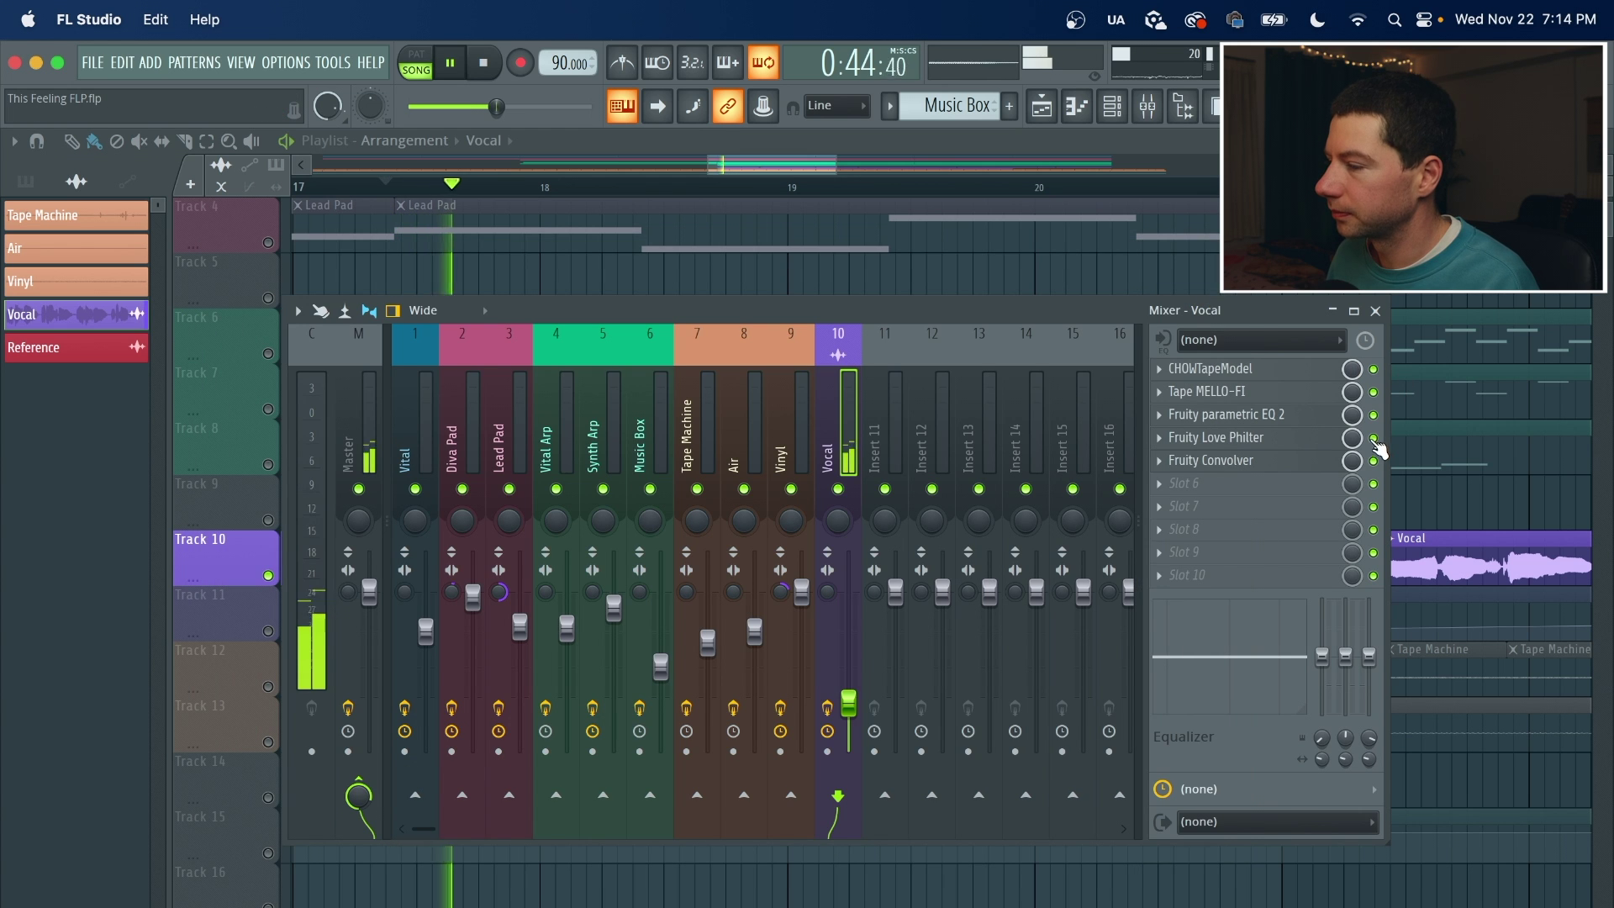
Step: Load the Bedroom preset in the Vocal track's Fruity Convolver and return to the playlist
click(1244, 460)
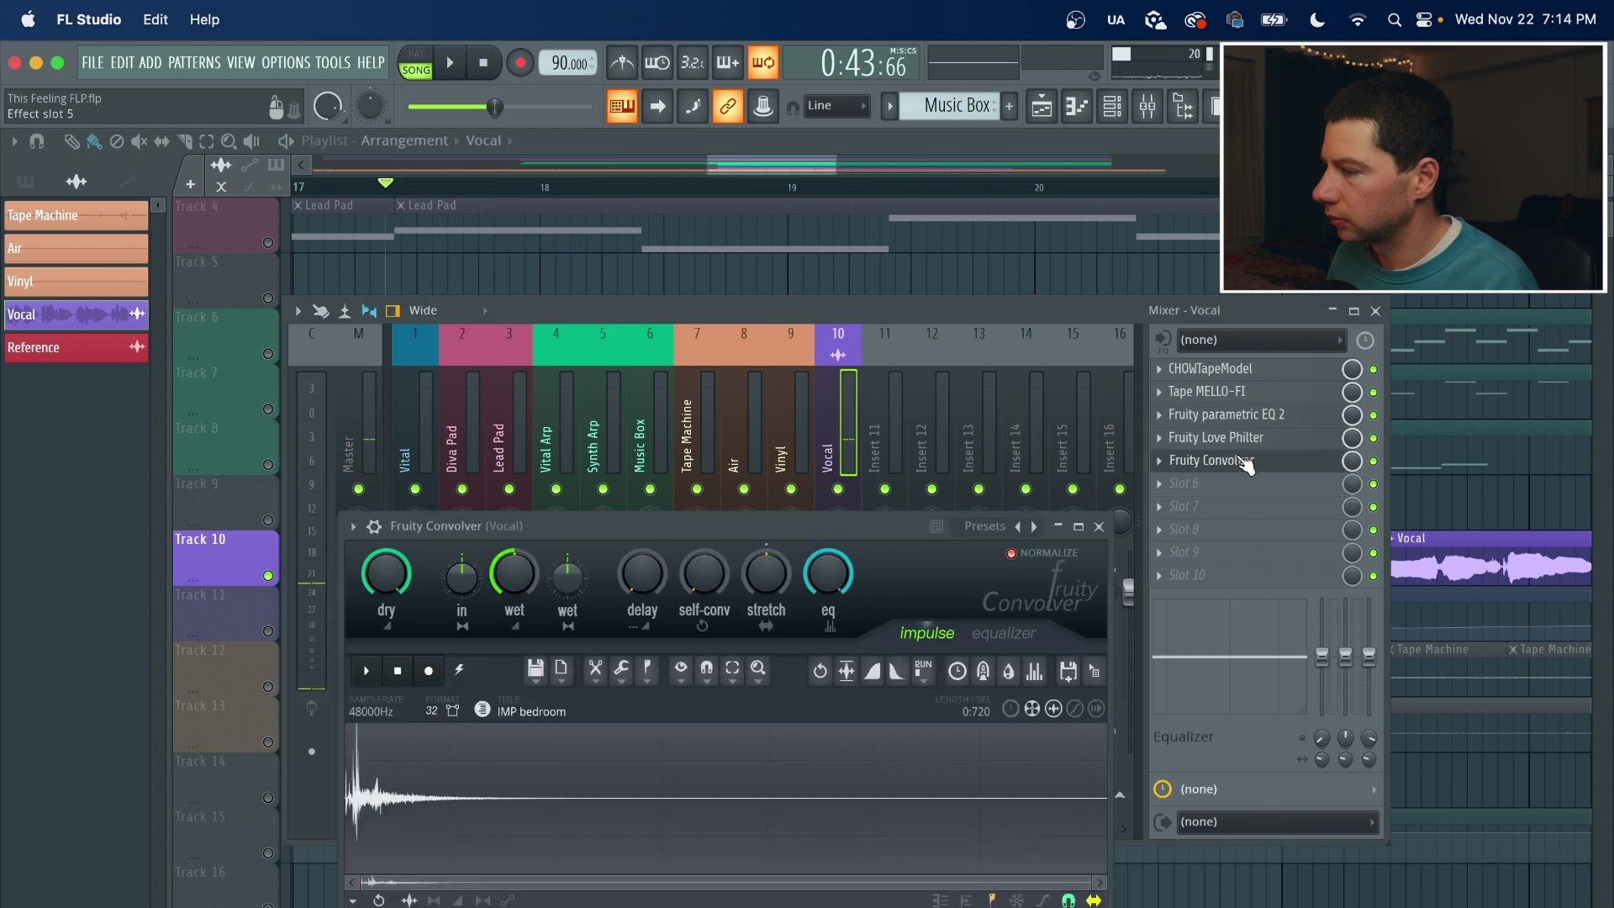
click(985, 521)
click(1211, 854)
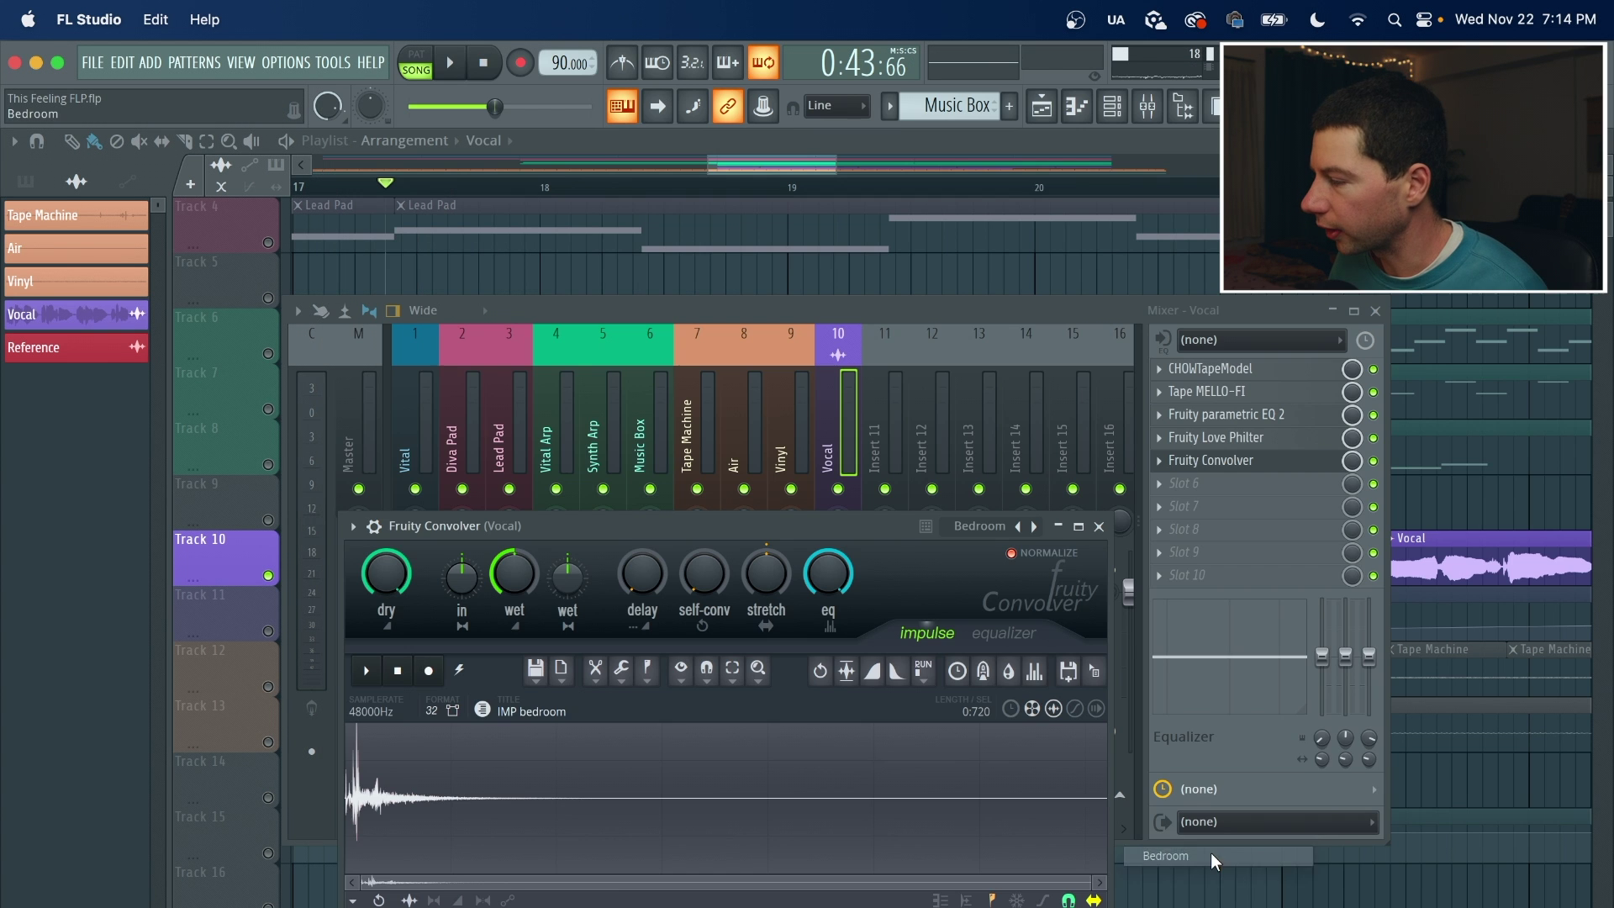
click(1013, 263)
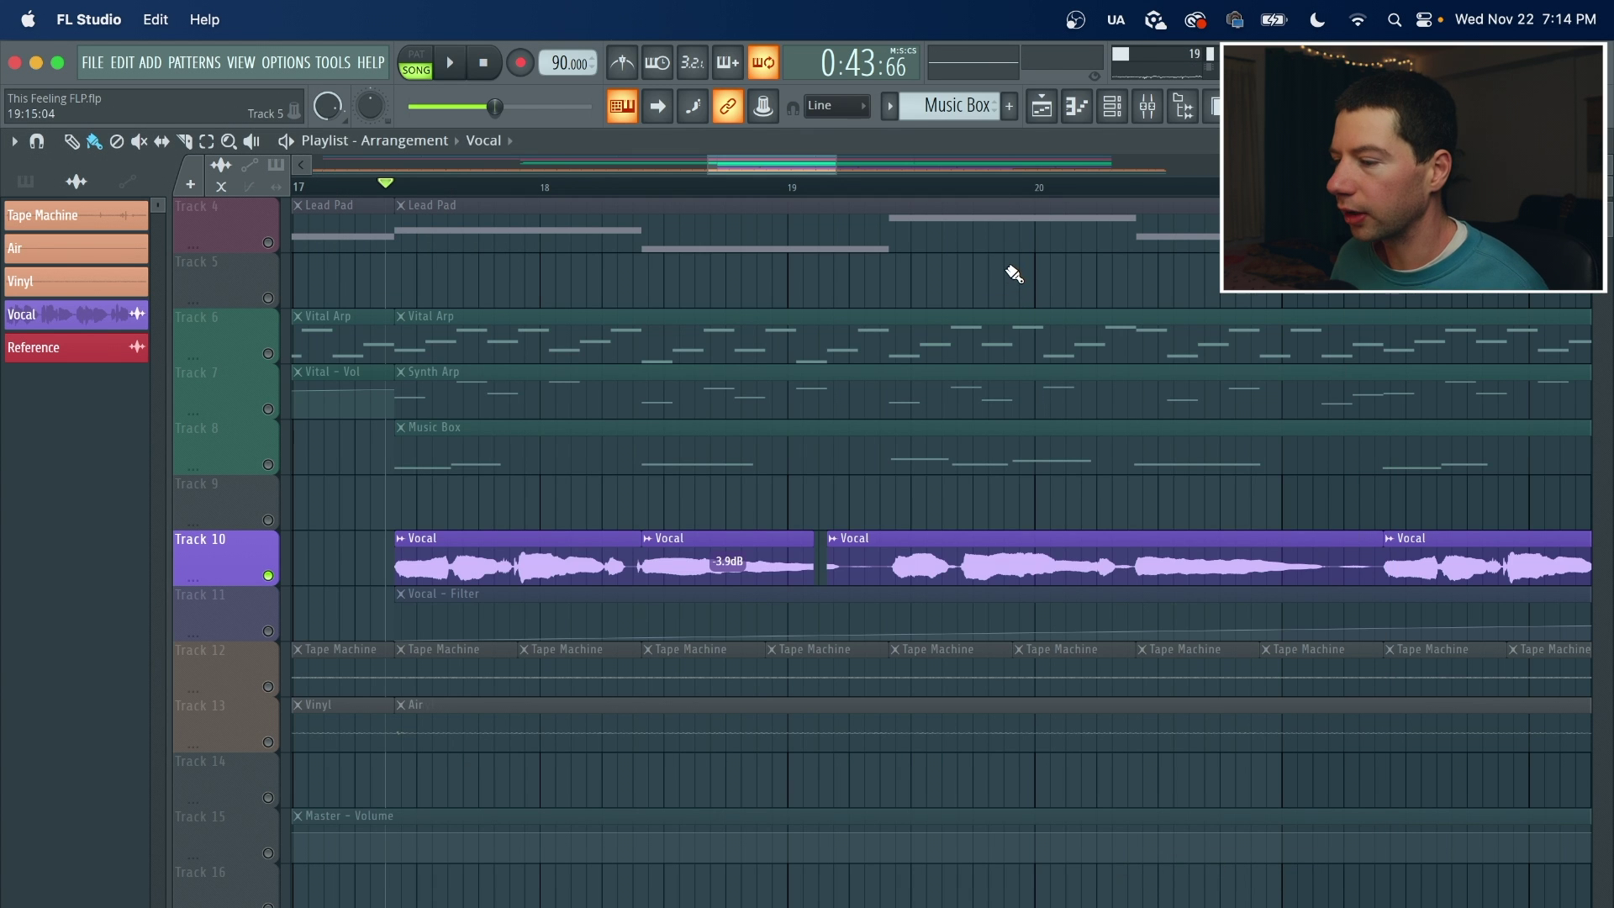
Step: Solo the Tape Machine clips on Track 12 and play them from the start of the arrangement
click(331, 164)
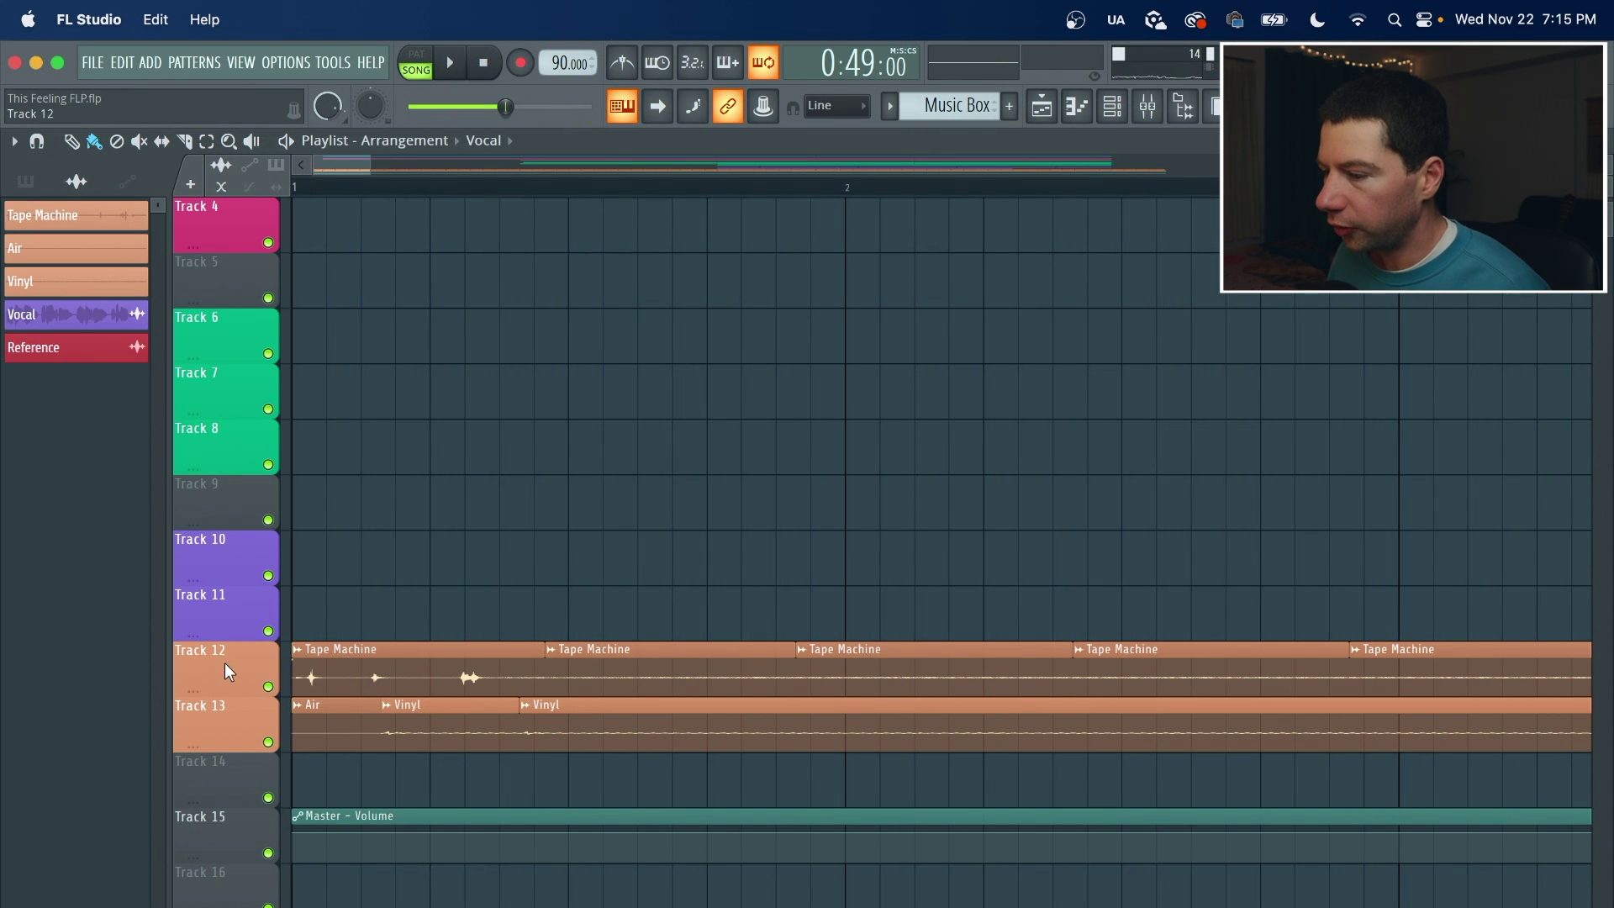
ctrl+click(269, 687)
key(space)
key(space)
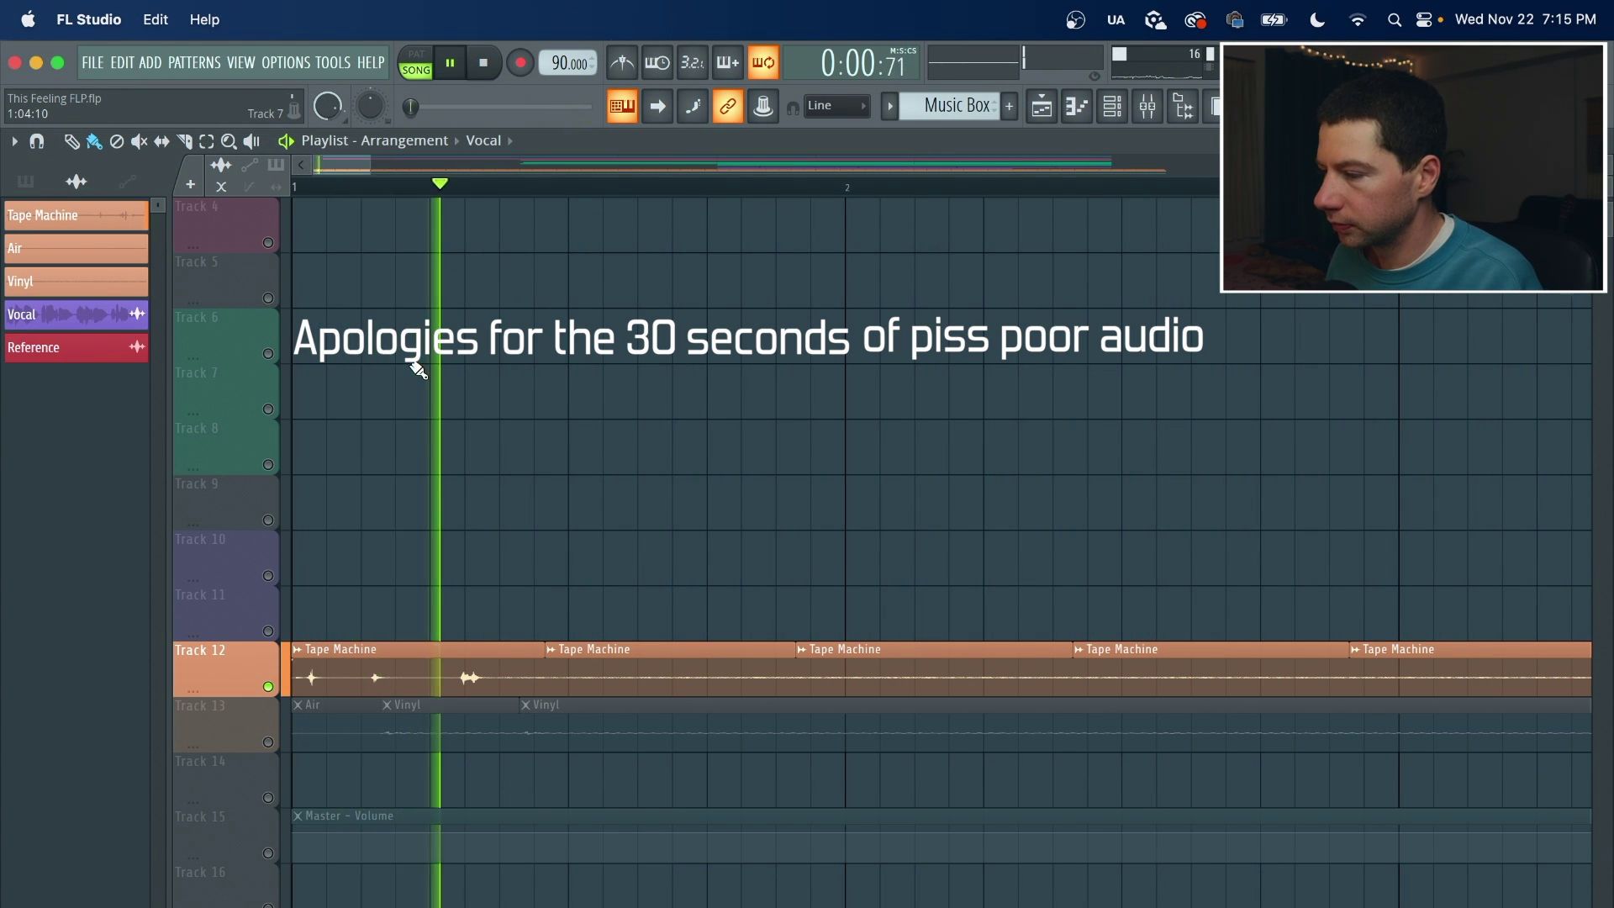
key(space)
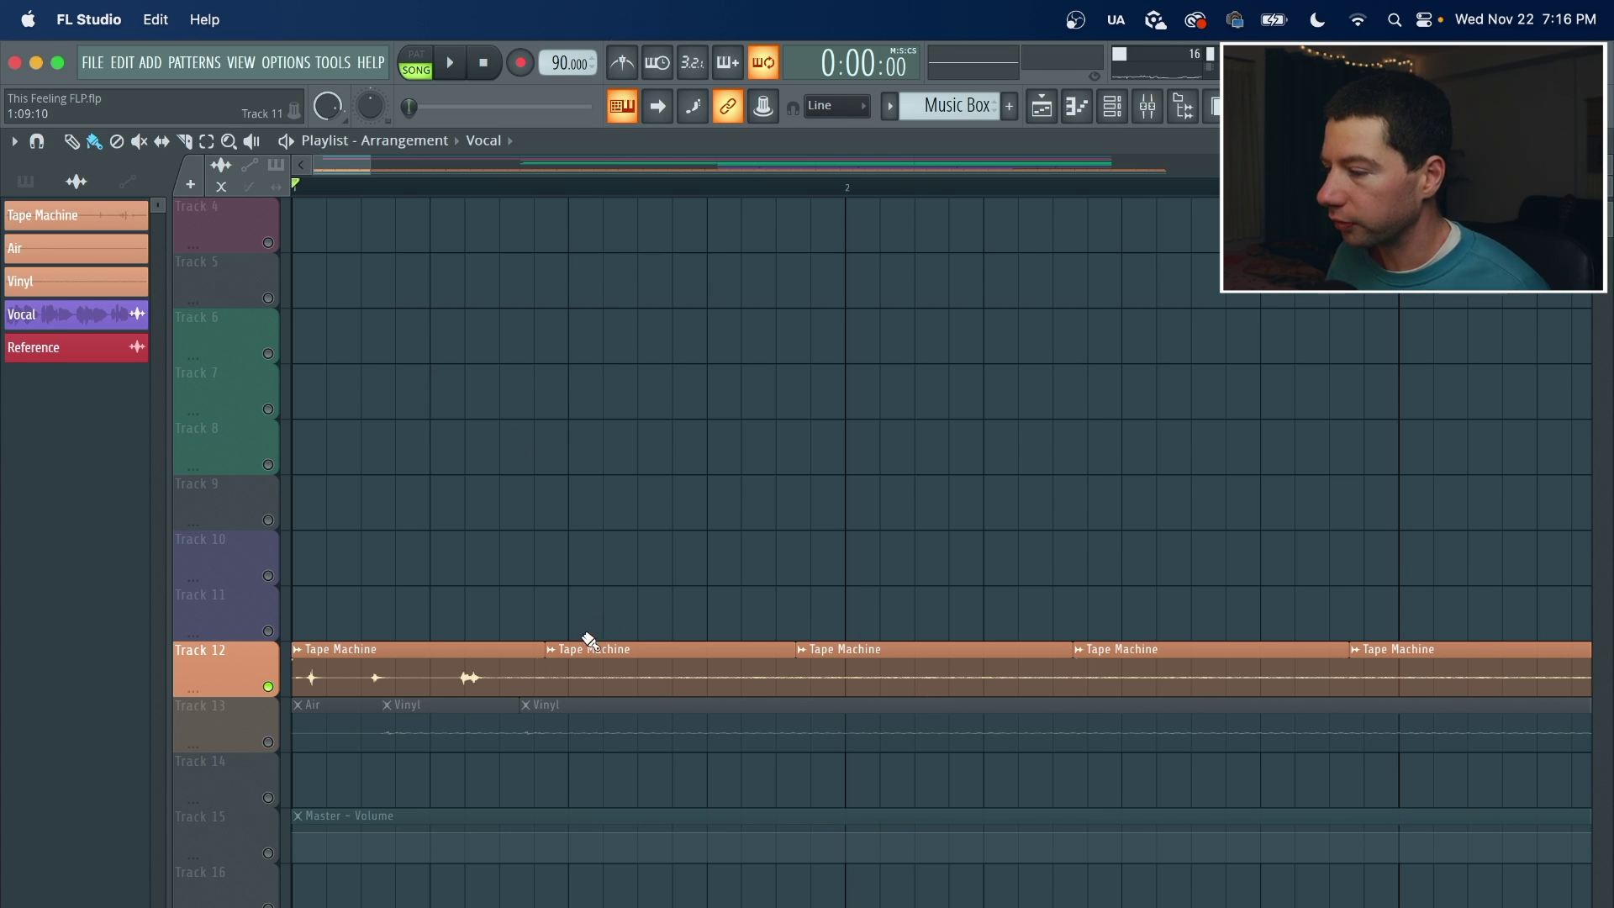
Step: Solo Track 13 with the Air and Vinyl clips and audition it from the start
scroll(565, 450, up, 3)
scroll(567, 447, down, 5)
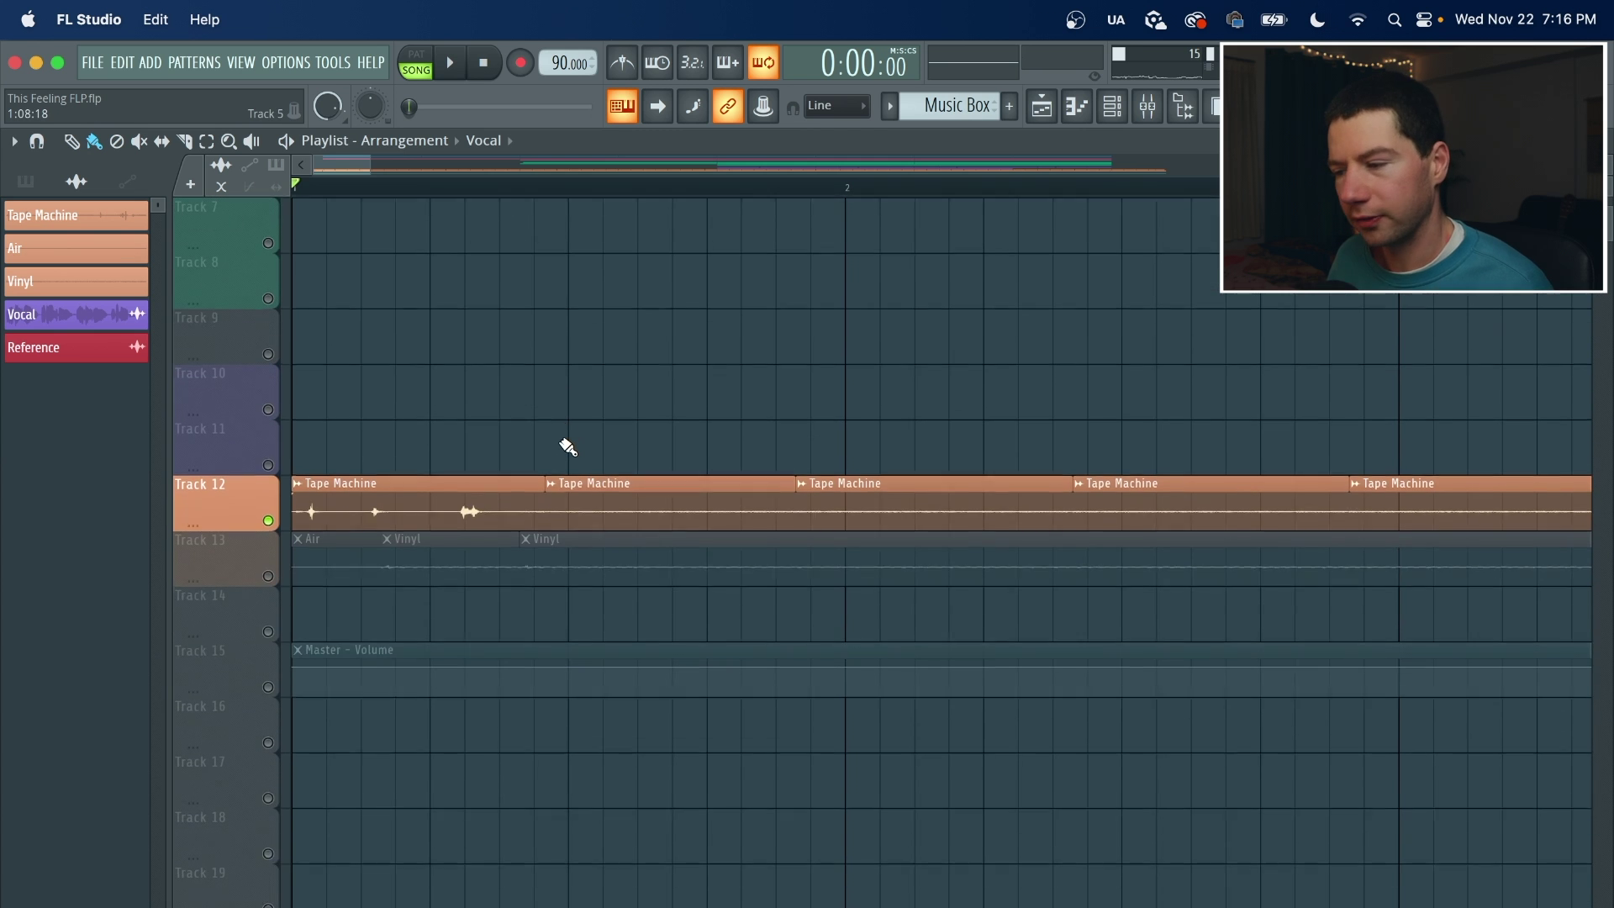
right_click(269, 577)
key(space)
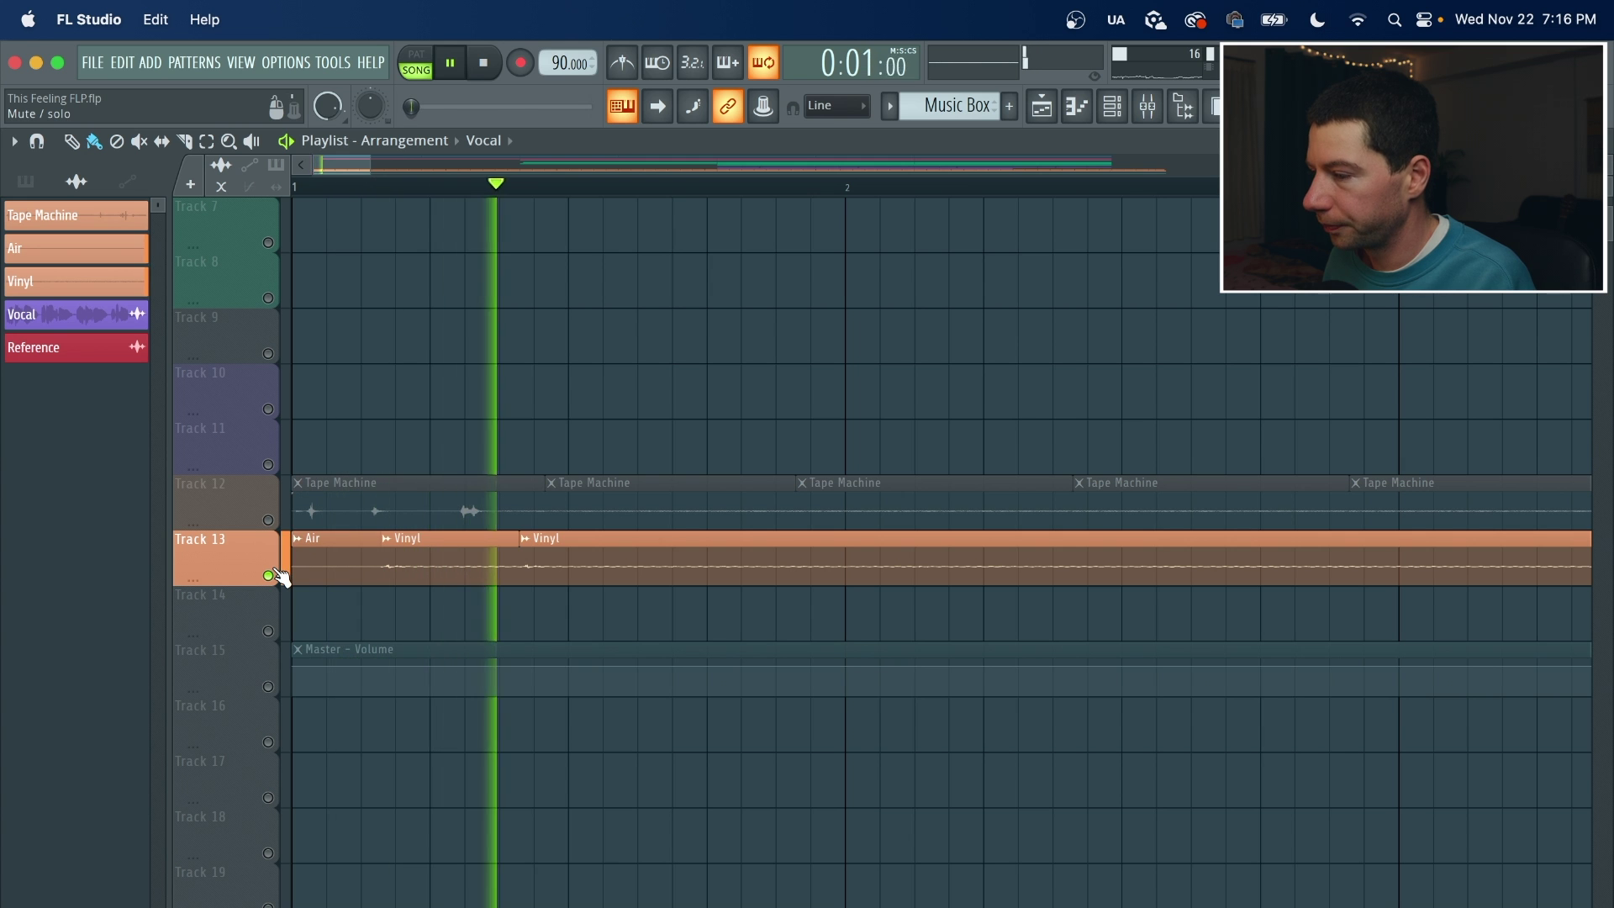
key(space)
Step: Open the Tape MELLO-FI effect on the Master mixer track and move its window up into full view
scroll(535, 195, down, 3)
scroll(535, 195, down, 2)
key(F9)
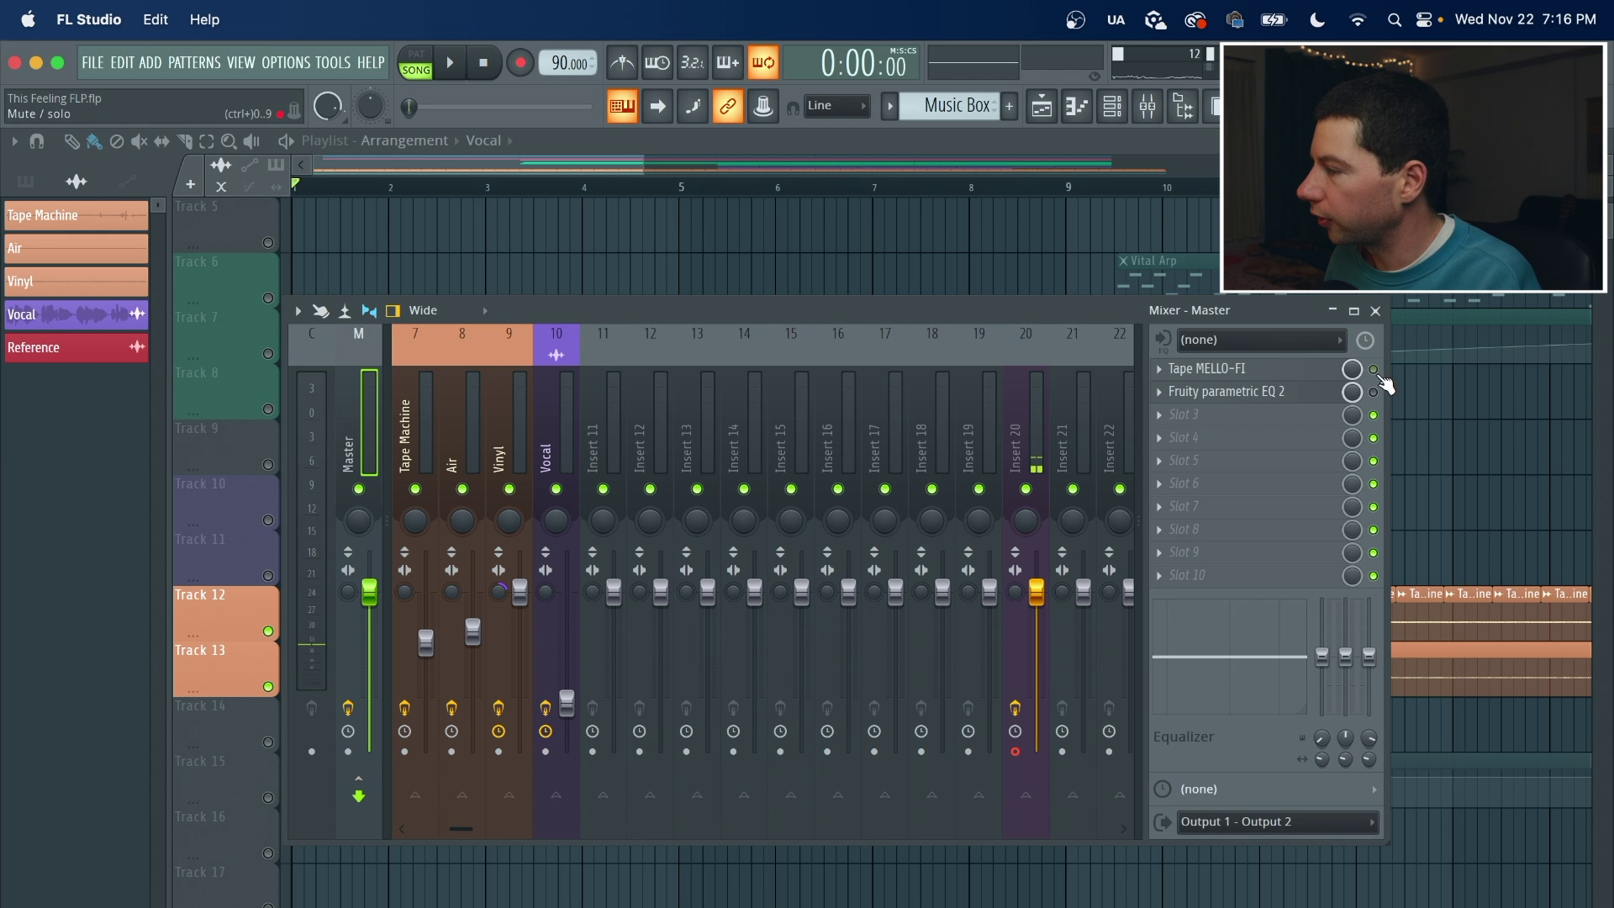
click(1299, 371)
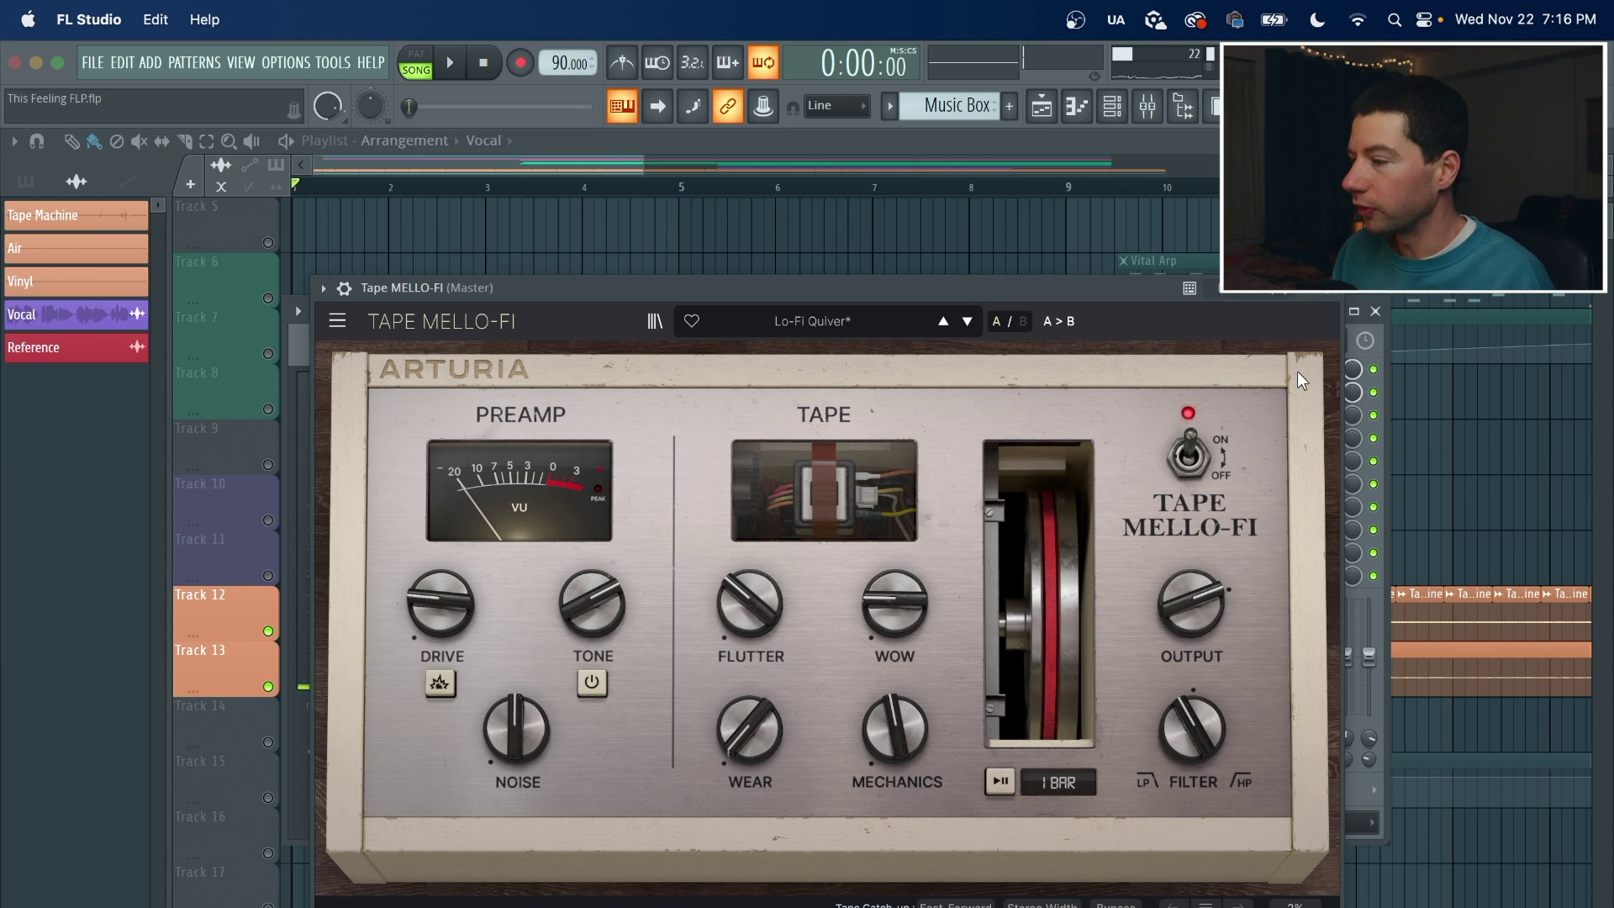
drag(1073, 294, 1073, 226)
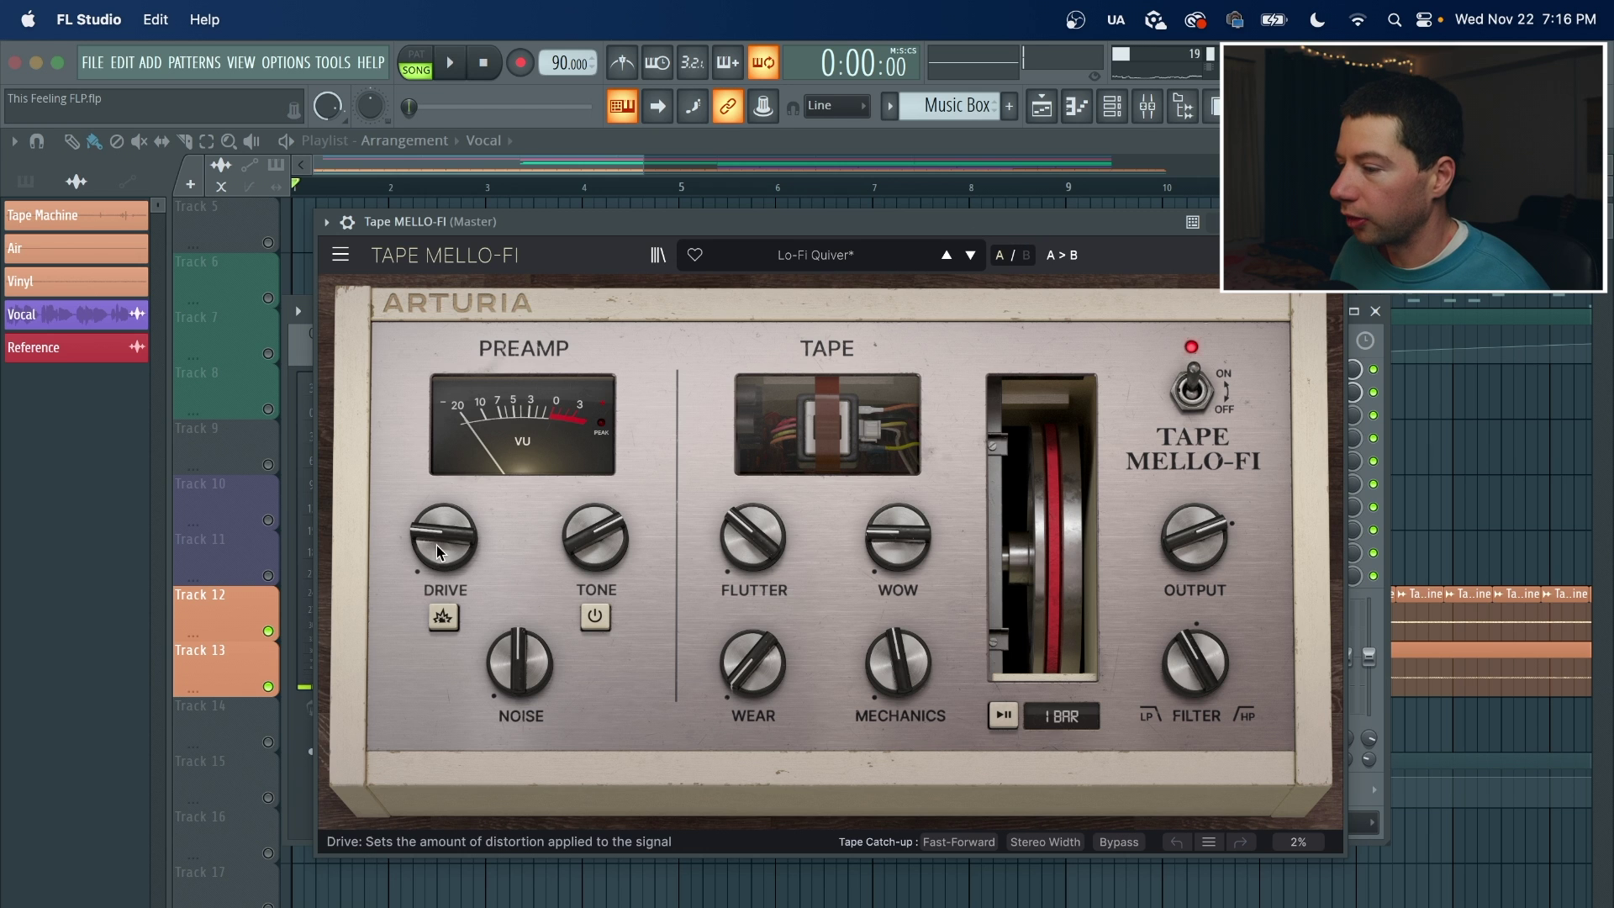
Step: Set the Master Tape MELLO-FI's drive to 0.22 and its mechanics to 0.36
drag(440, 548, 441, 542)
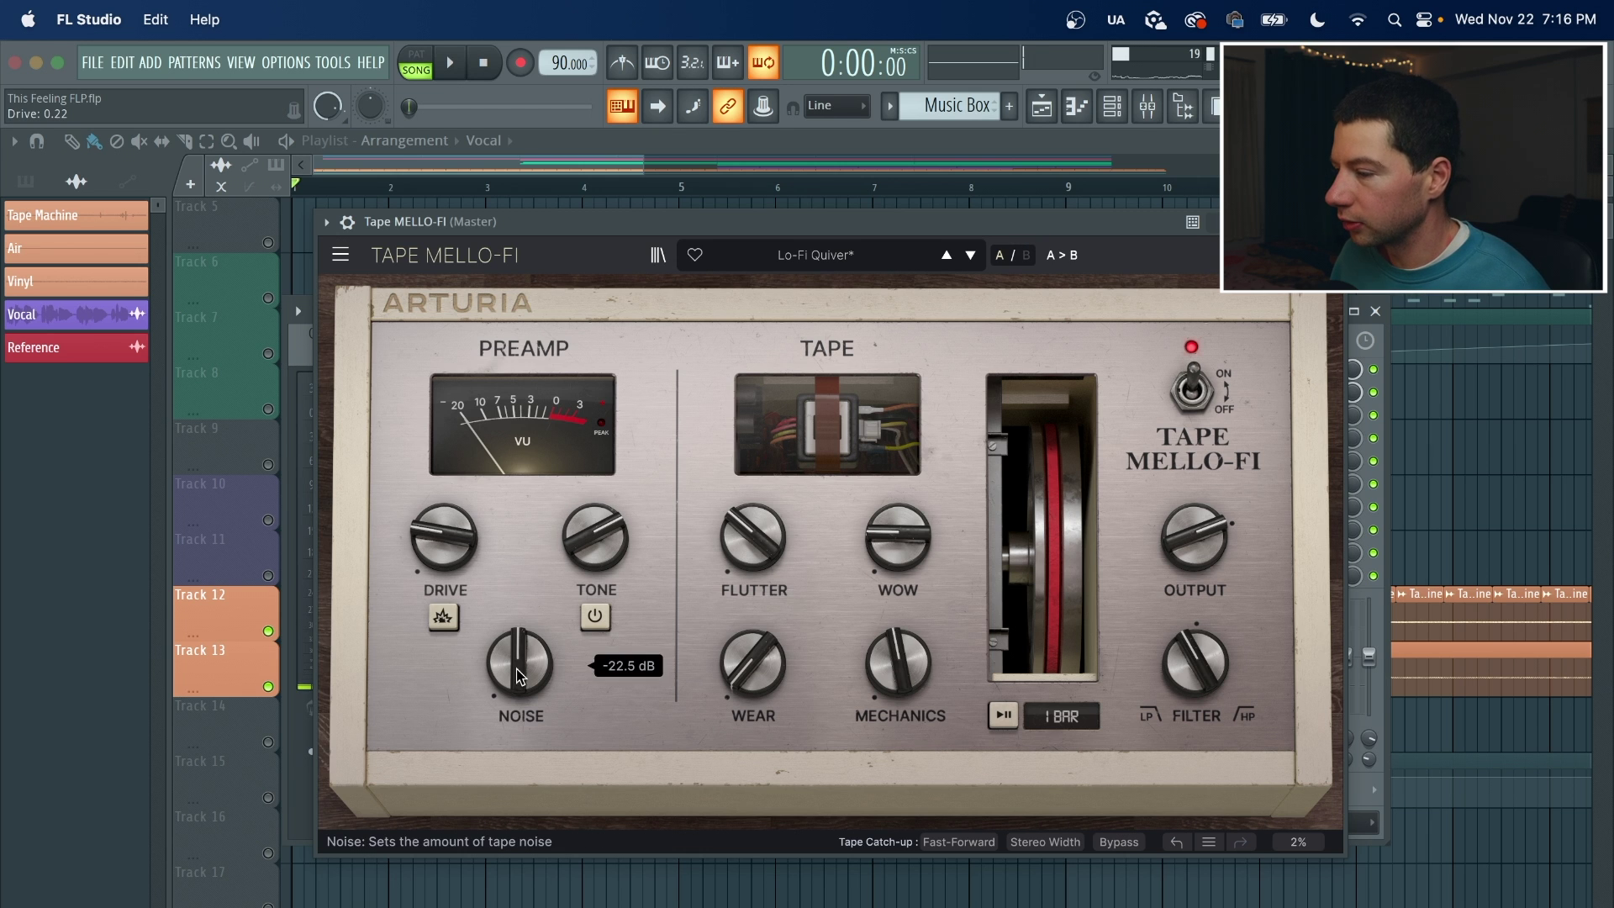
drag(897, 661, 897, 714)
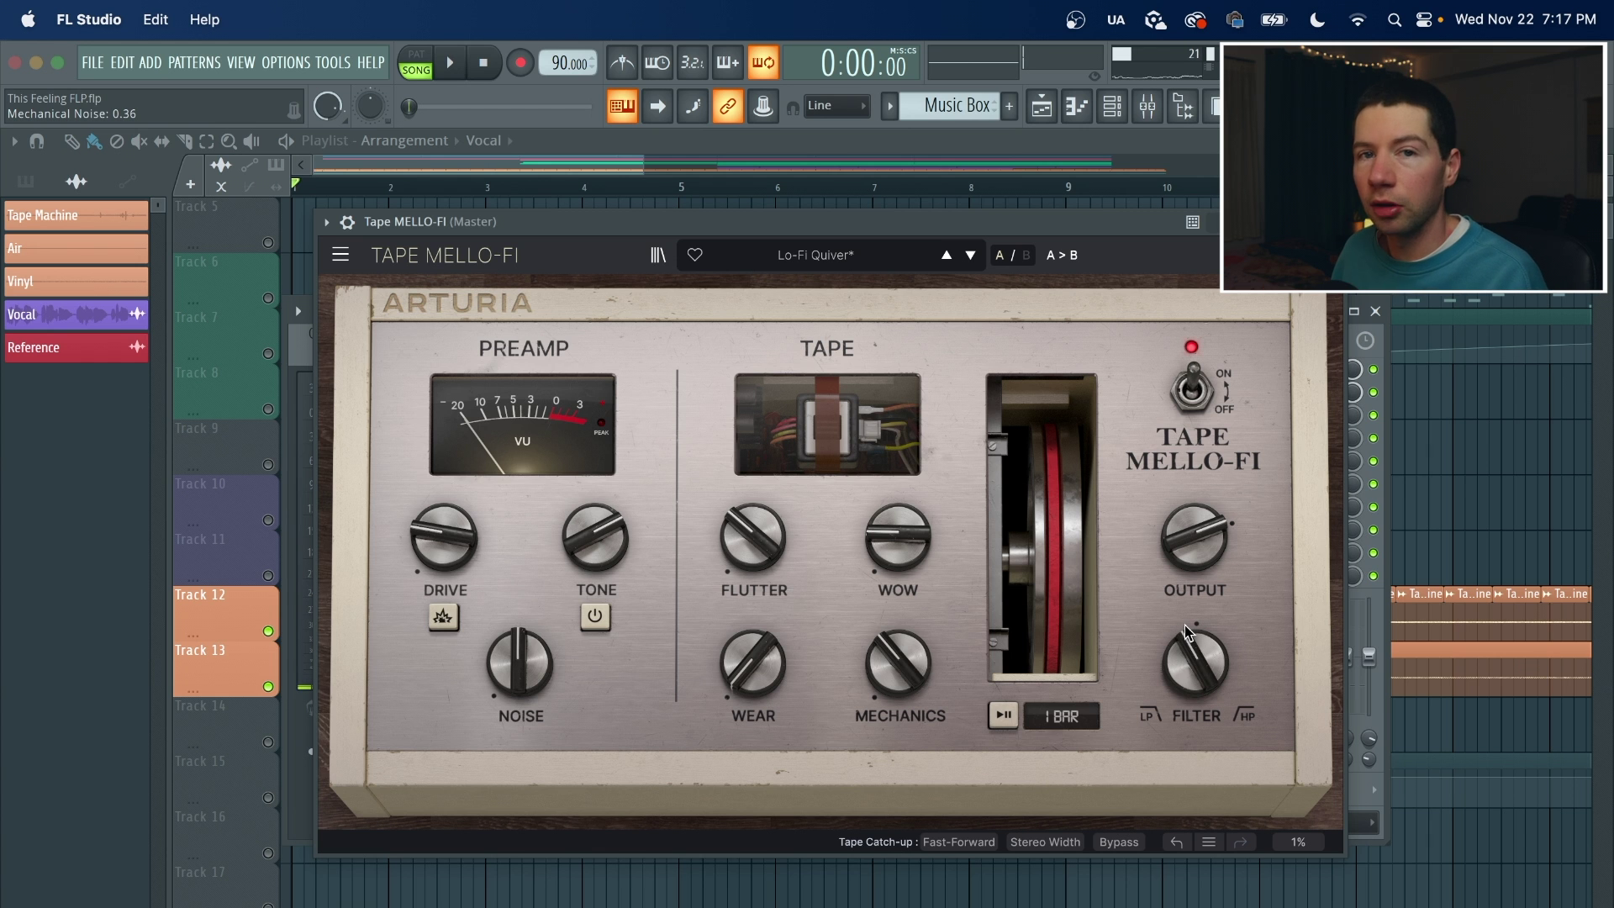
mouse_move(1206, 666)
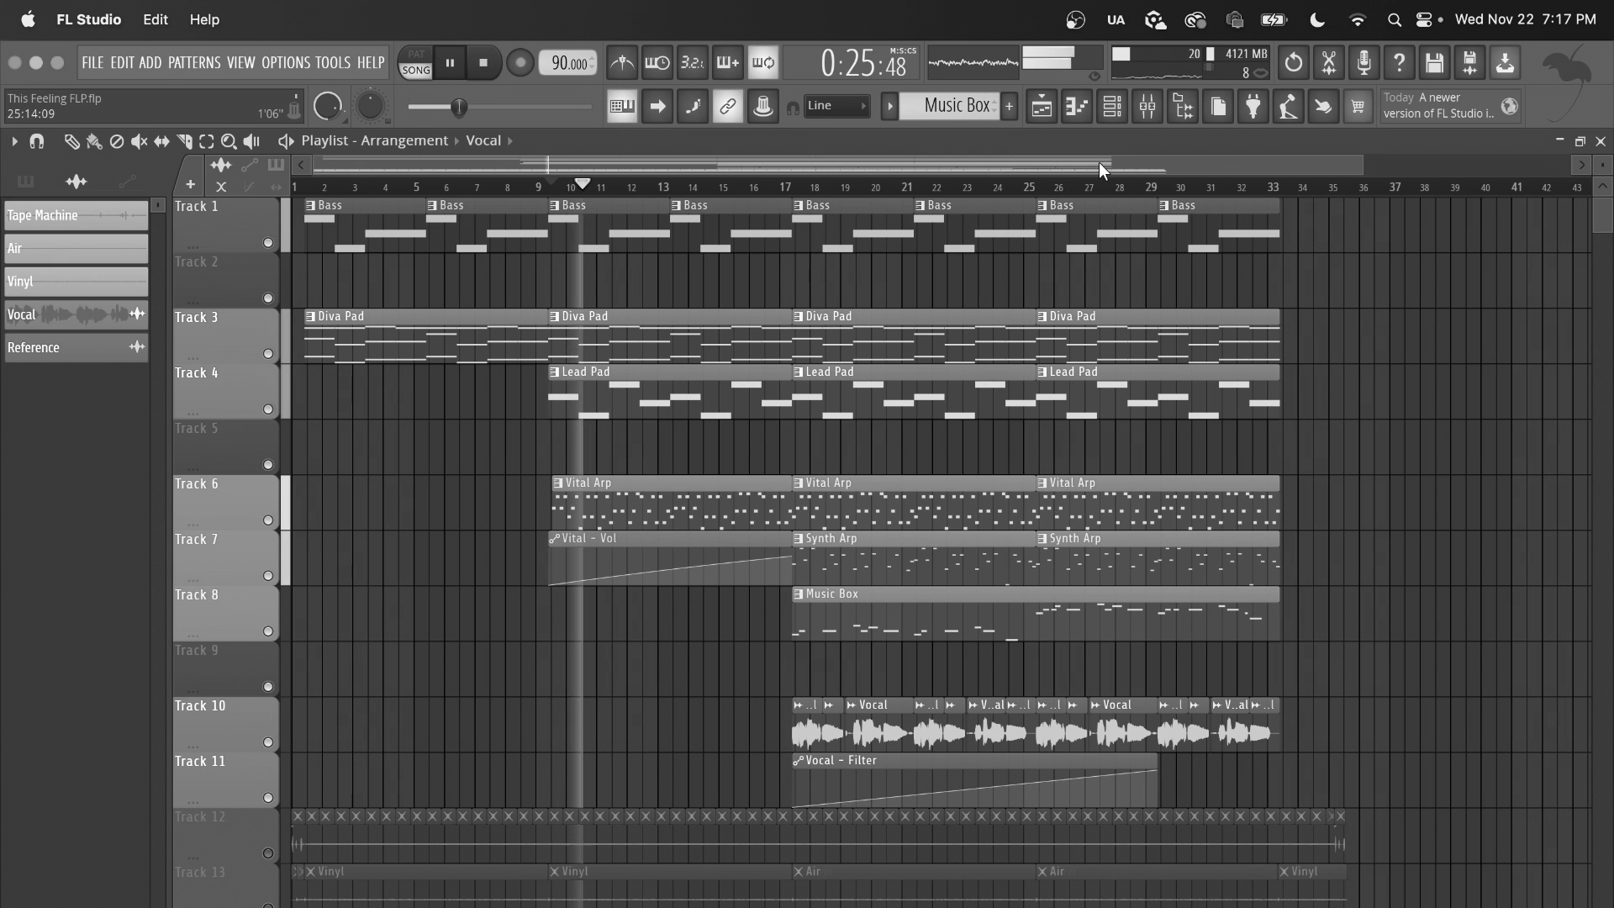
Step: Re-enable all the playlist tracks and play a passage of the full arrangement from around bar 9
key(space)
right_click(268, 243)
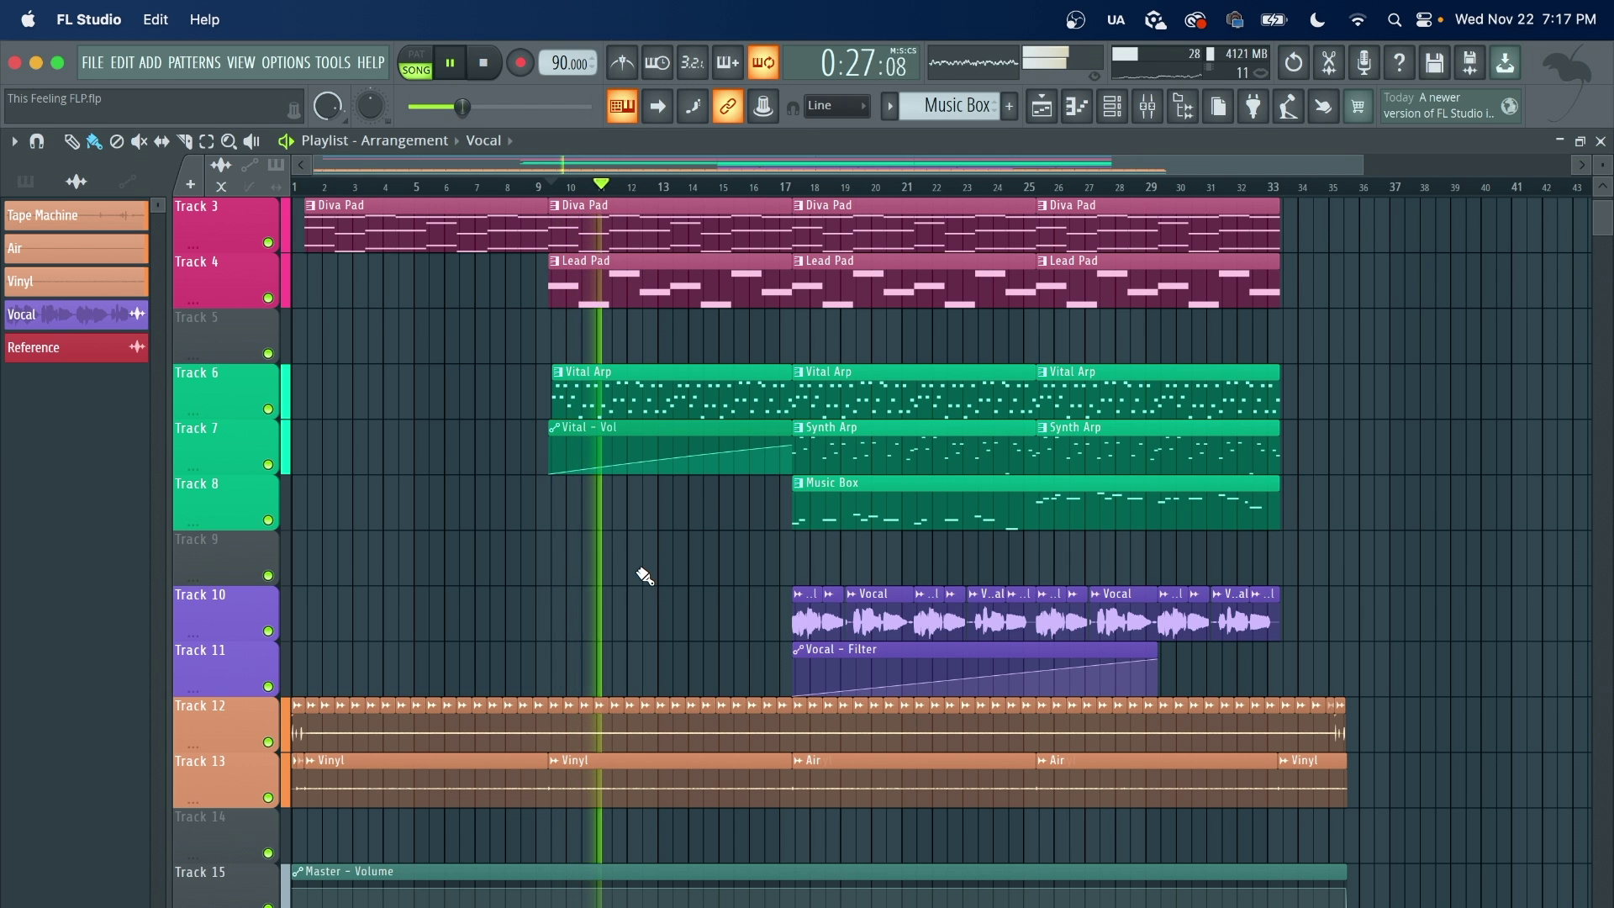
key(space)
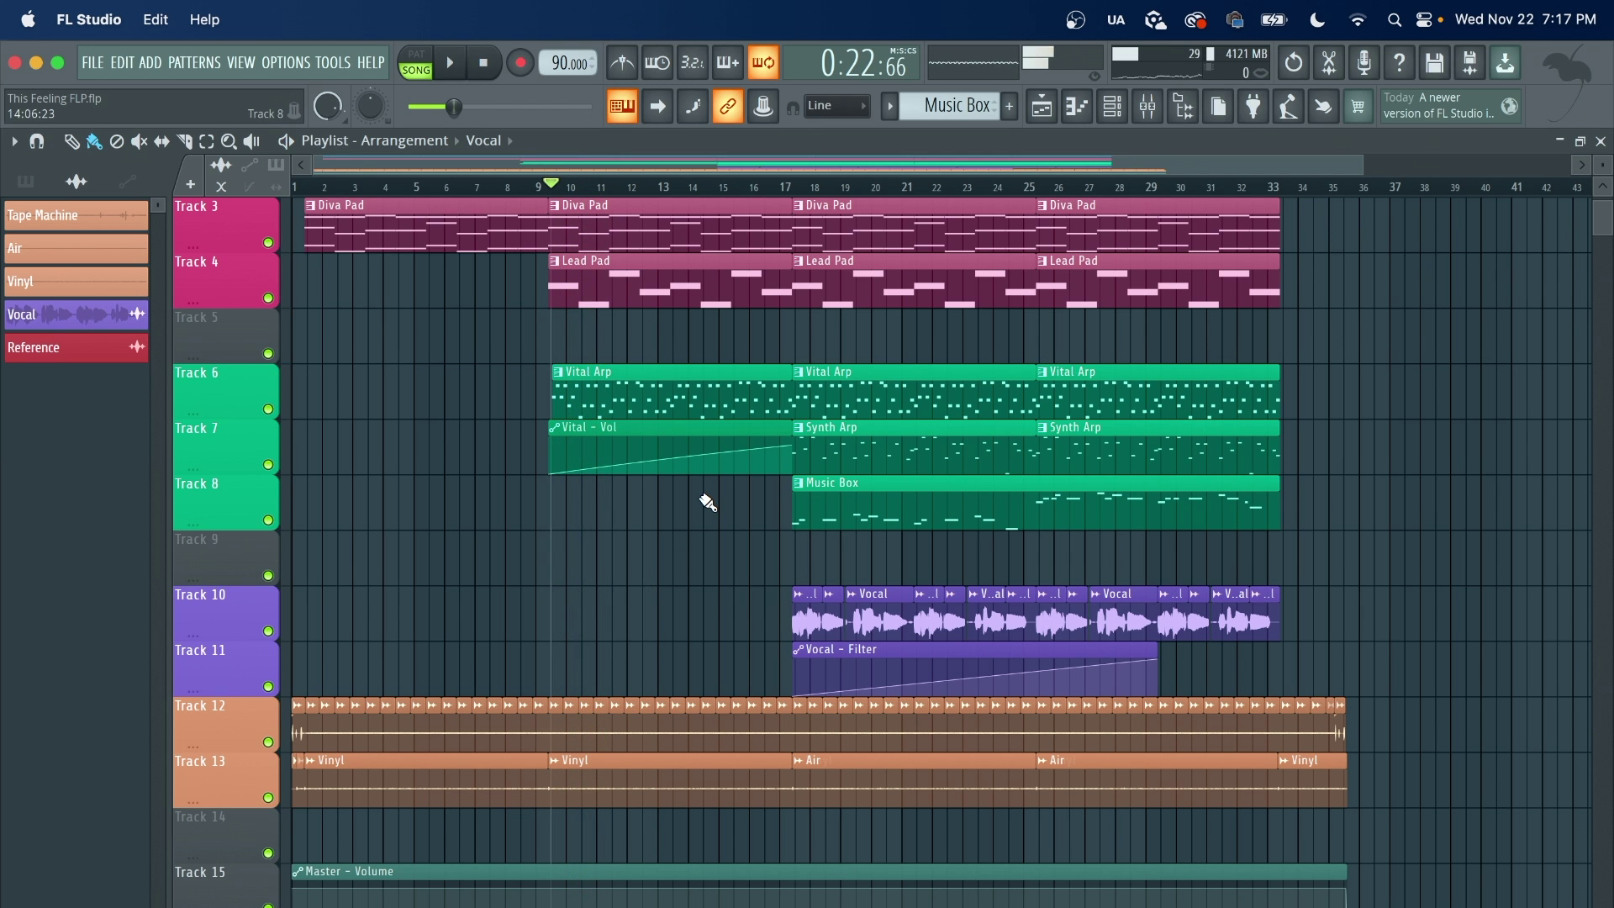